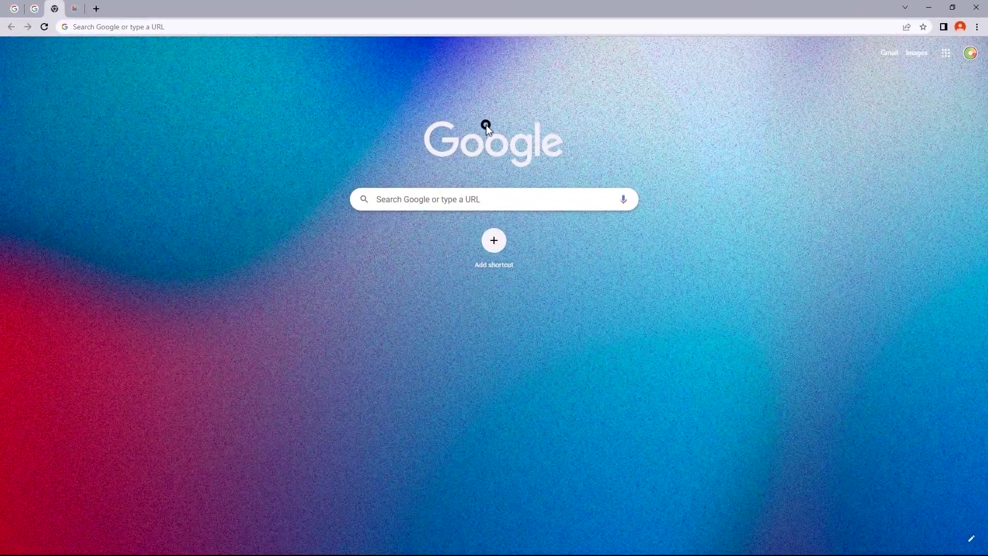
# - Go to Analytics.google.com in Chrome to reach the Google Analytics welcome page
pyautogui.click(455, 194)
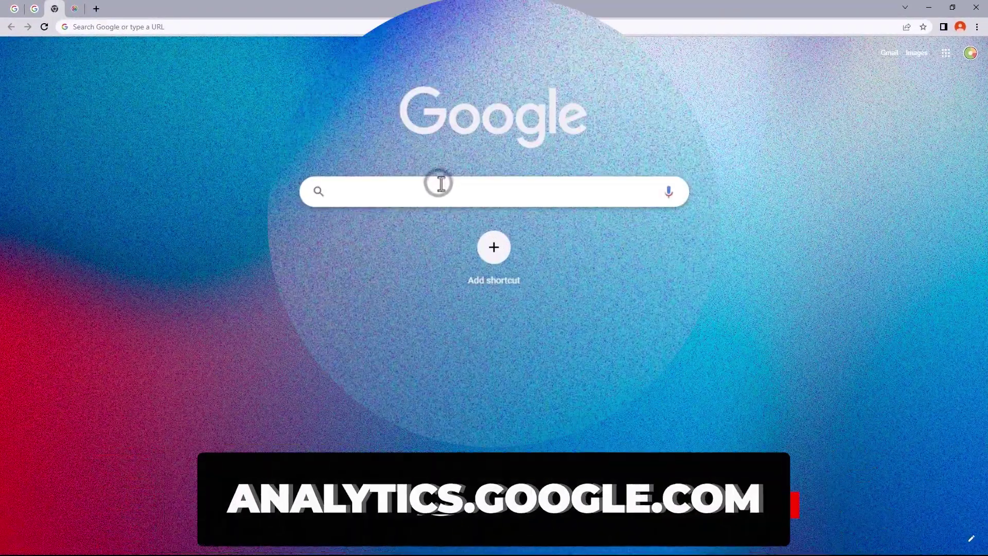
pyautogui.write('Analy')
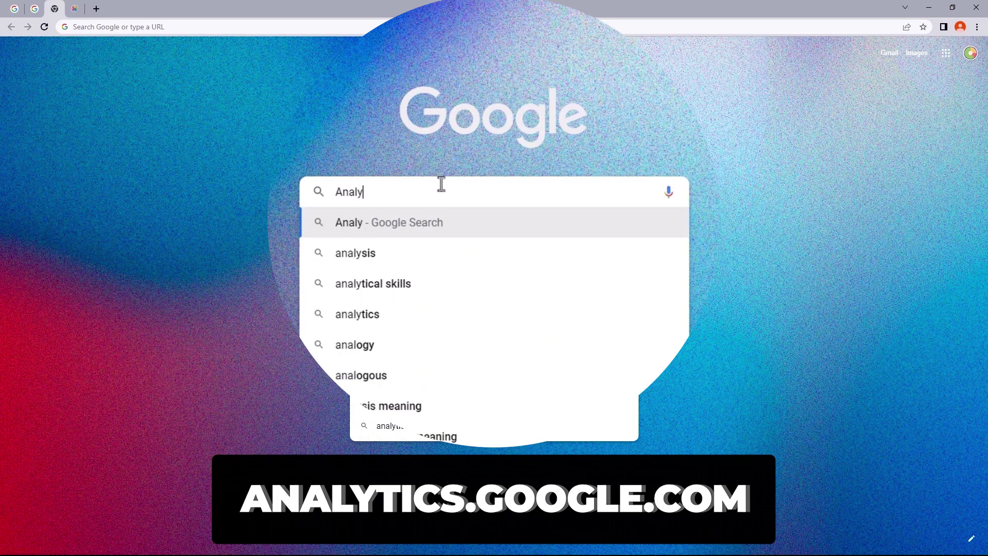
pyautogui.write('tics.google.')
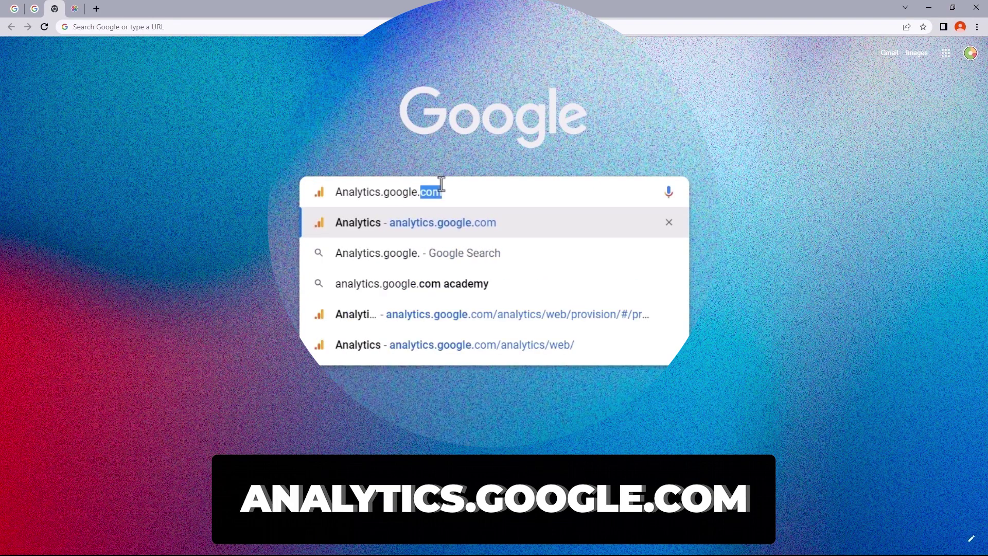
pyautogui.write('com')
pyautogui.press('Return')
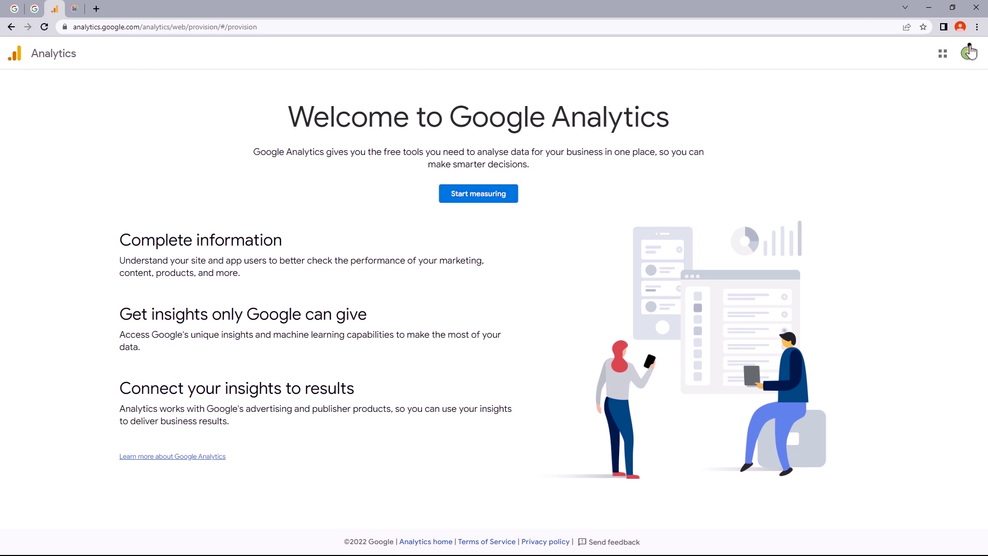
# - Look over the Google account menu and sign-in page, then choose Start measuring in Analytics
pyautogui.click(970, 51)
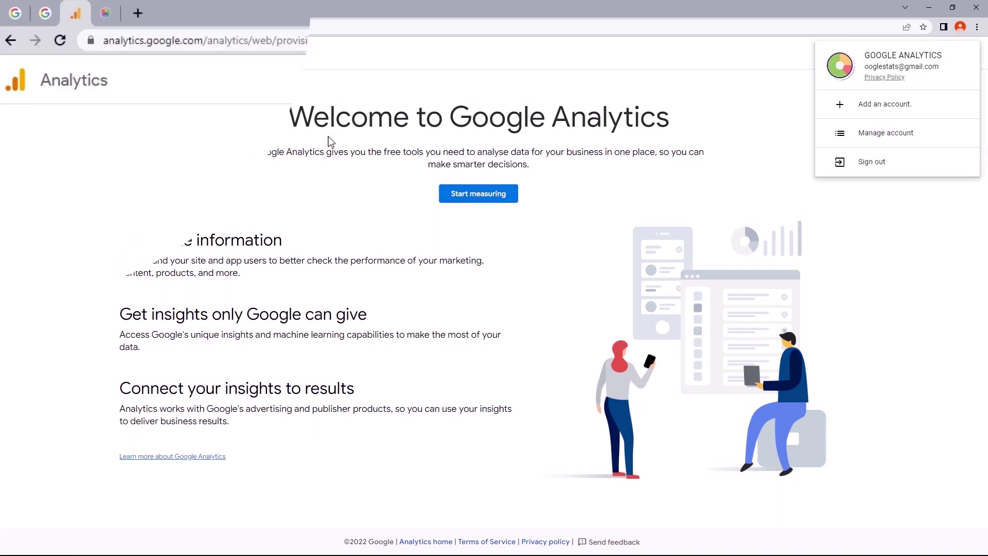
pyautogui.click(45, 16)
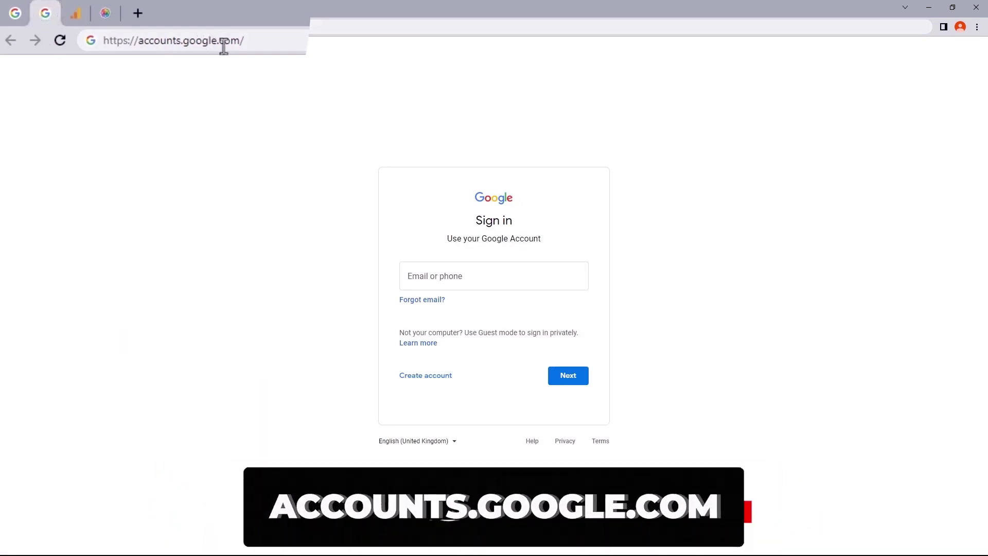
pyautogui.click(425, 380)
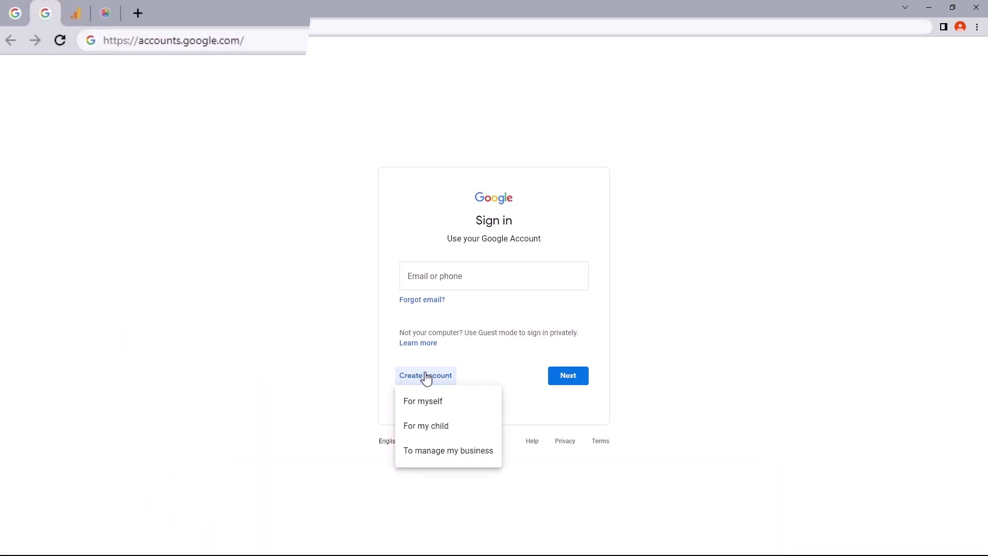
pyautogui.click(76, 13)
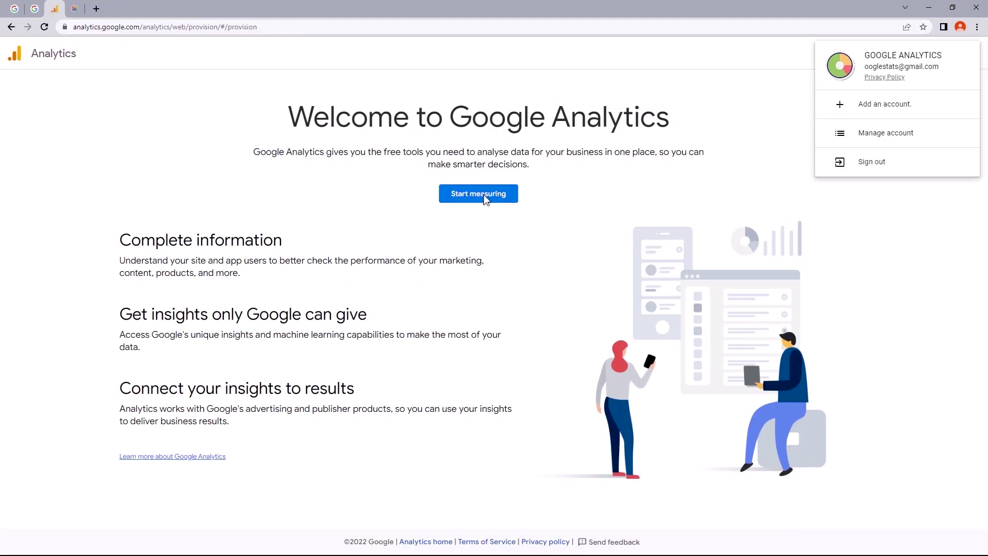
pyautogui.click(469, 202)
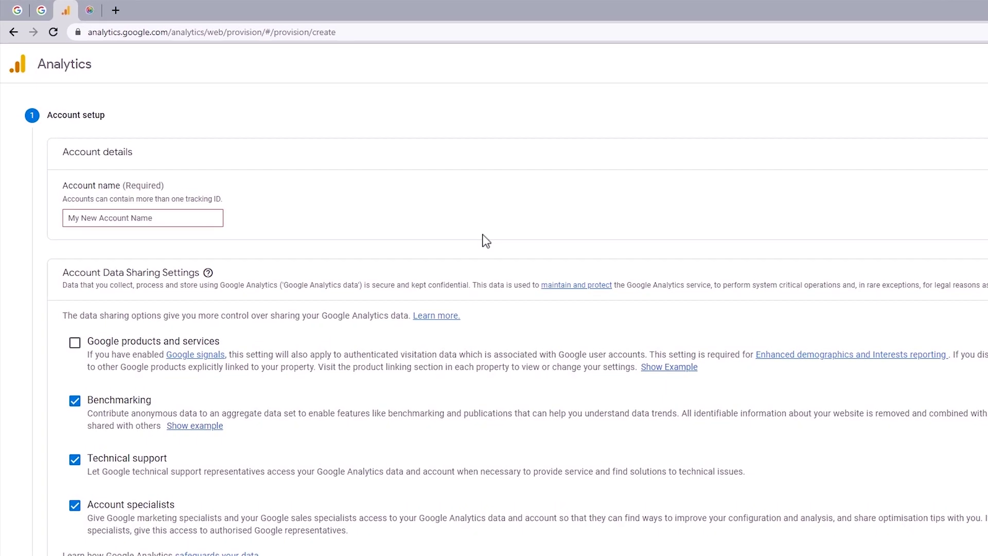
# - Name the account 'VICT' and tick data sharing with Google products and services
pyautogui.click(165, 227)
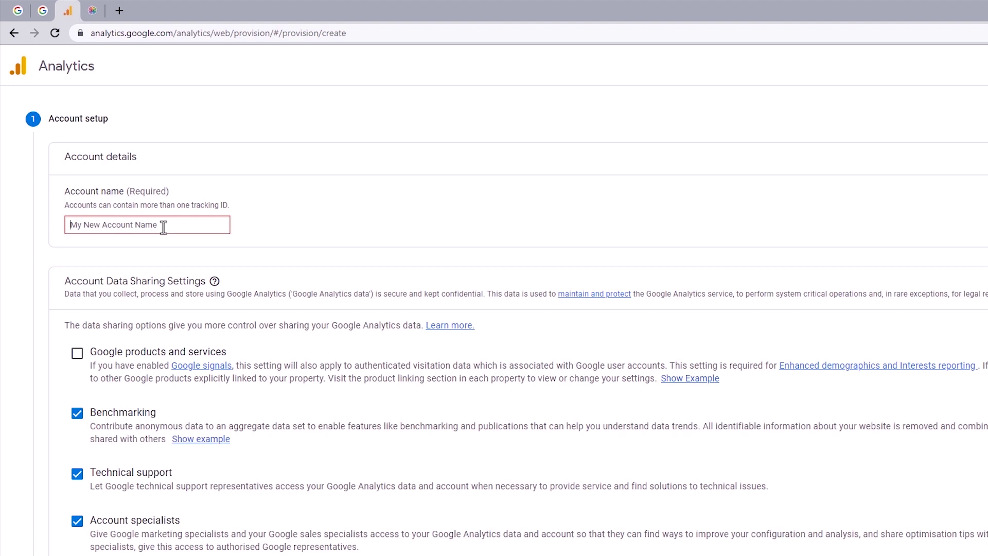
pyautogui.write('VICTOR CHINEDU')
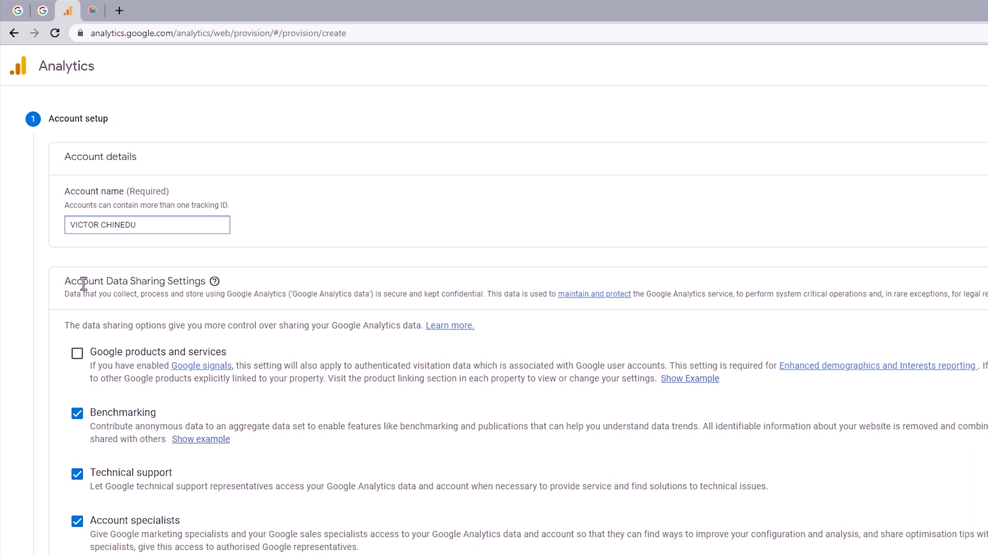
pyautogui.click(80, 357)
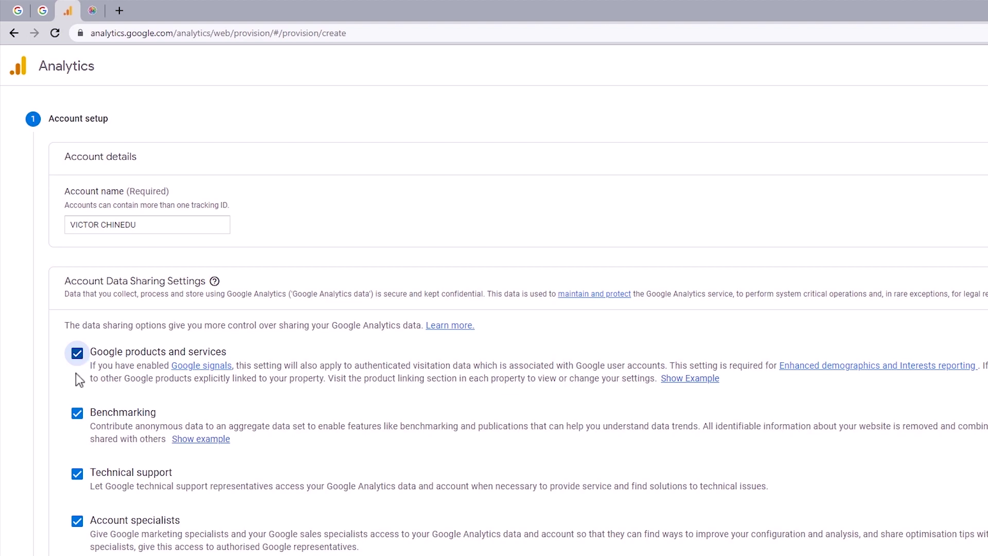
# - Name the property 'VICTOR' with Nigeria time zone and US Dollar currency, and expand advanced options
pyautogui.click(56, 521)
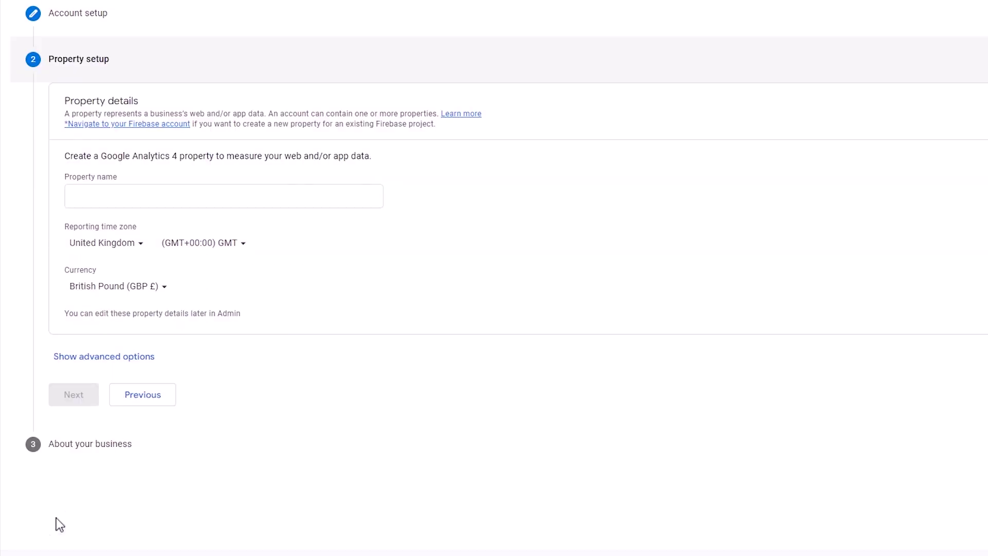
pyautogui.click(126, 201)
pyautogui.write('VICTOR')
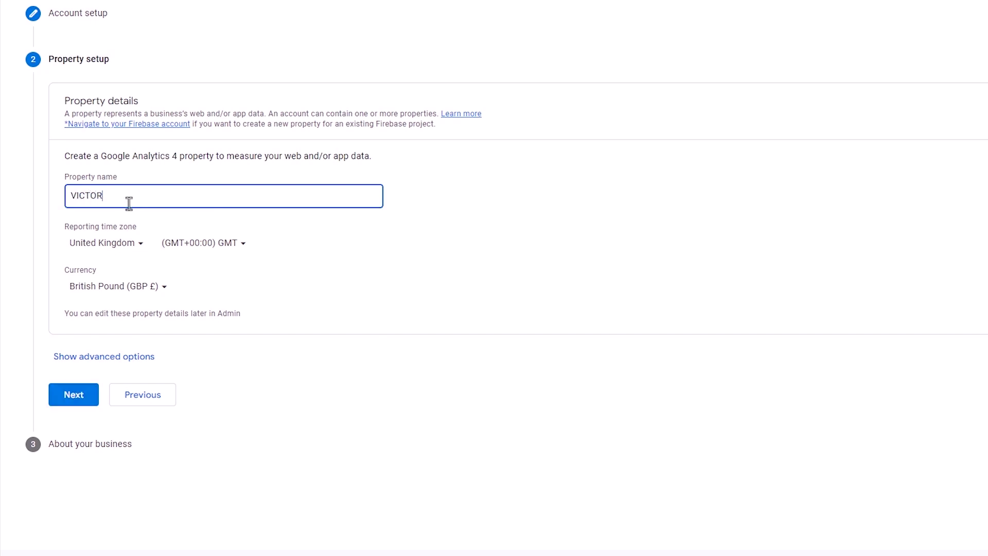
pyautogui.click(118, 238)
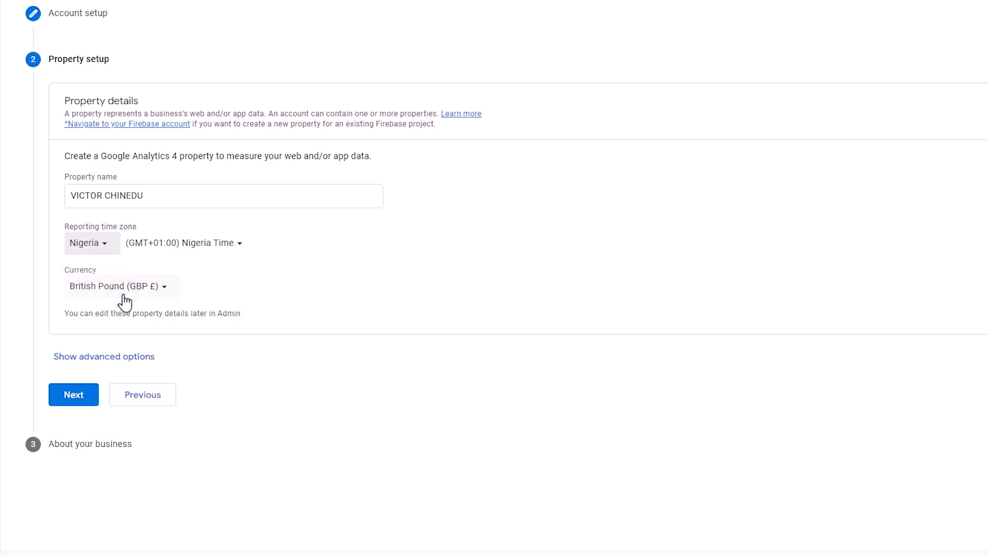
pyautogui.click(96, 291)
pyautogui.write('USD')
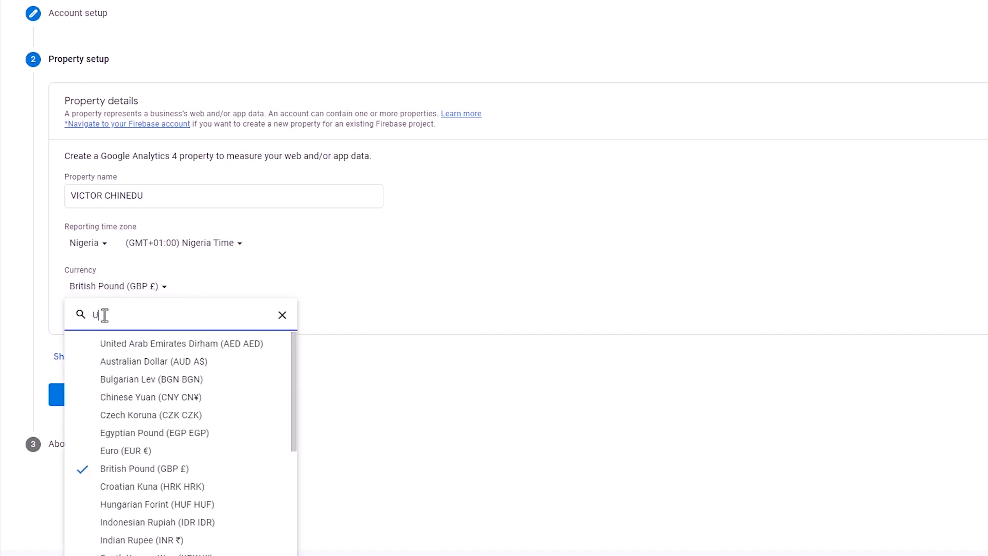
pyautogui.click(122, 343)
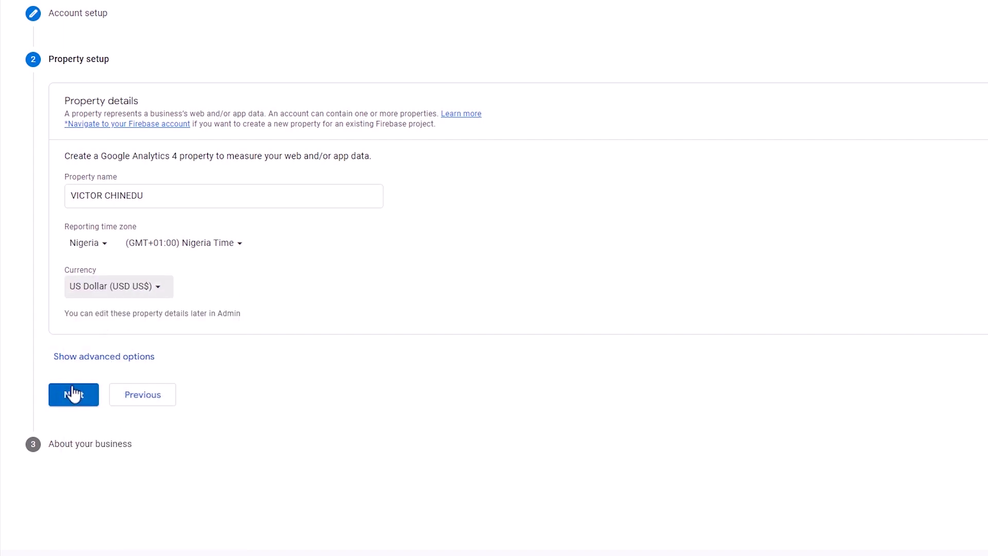
pyautogui.click(102, 356)
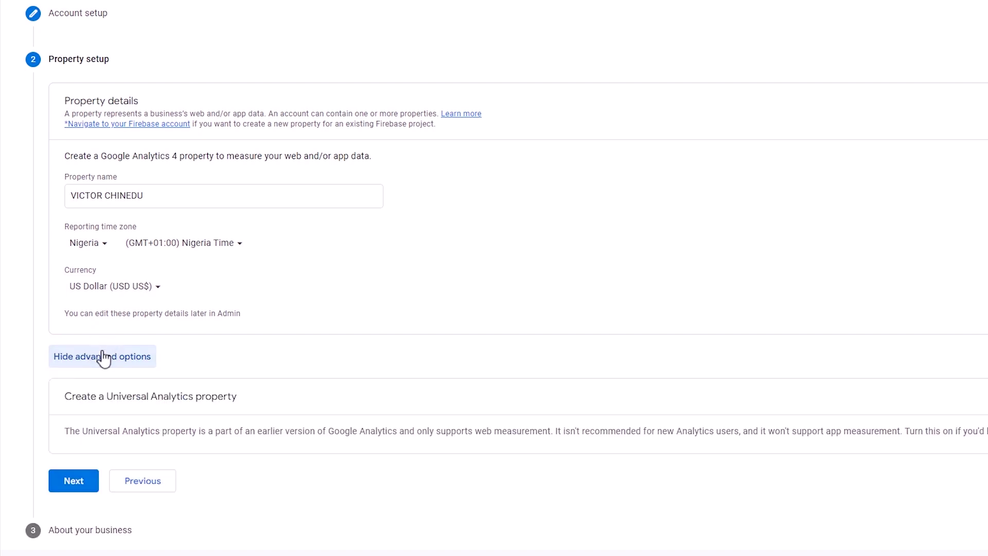
# - Read the Help note that Universal Analytics stops processing data on July 1, 2023
pyautogui.click(16, 14)
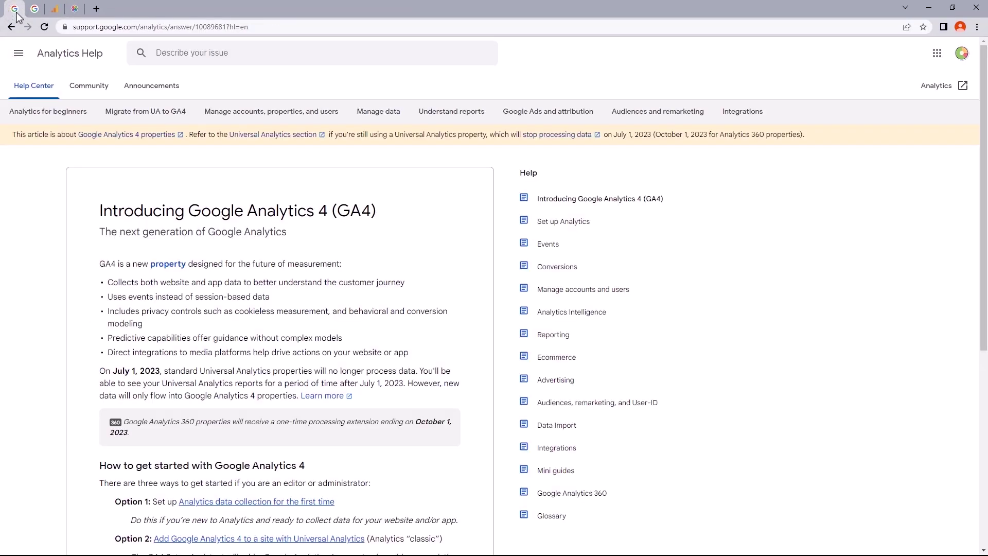
pyautogui.scroll(-2, 907, 220)
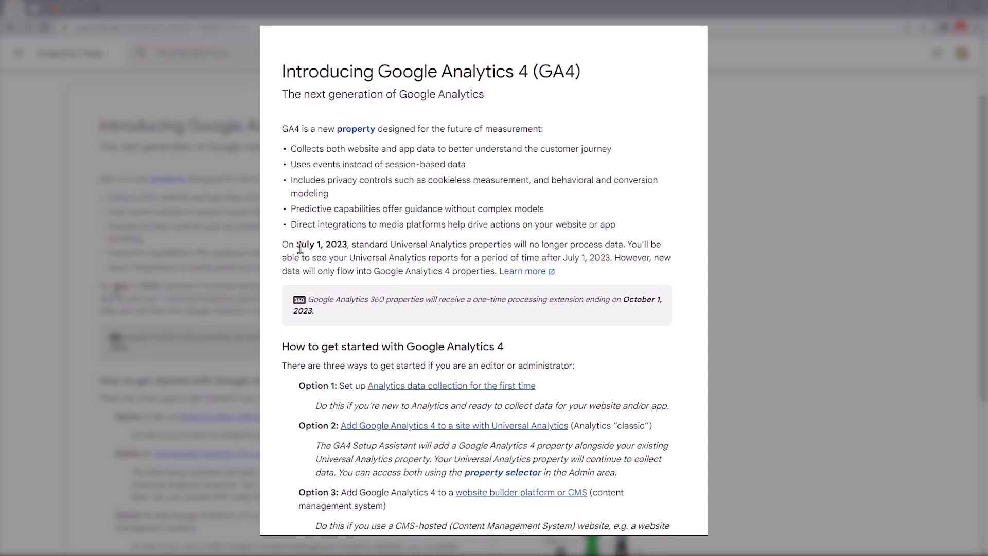
pyautogui.tripleClick(613, 260)
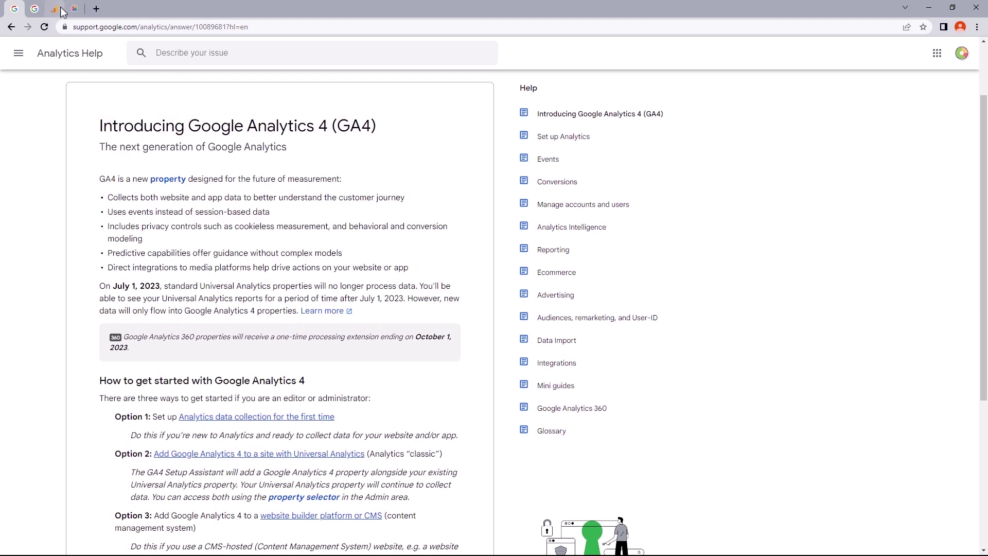
pyautogui.click(57, 9)
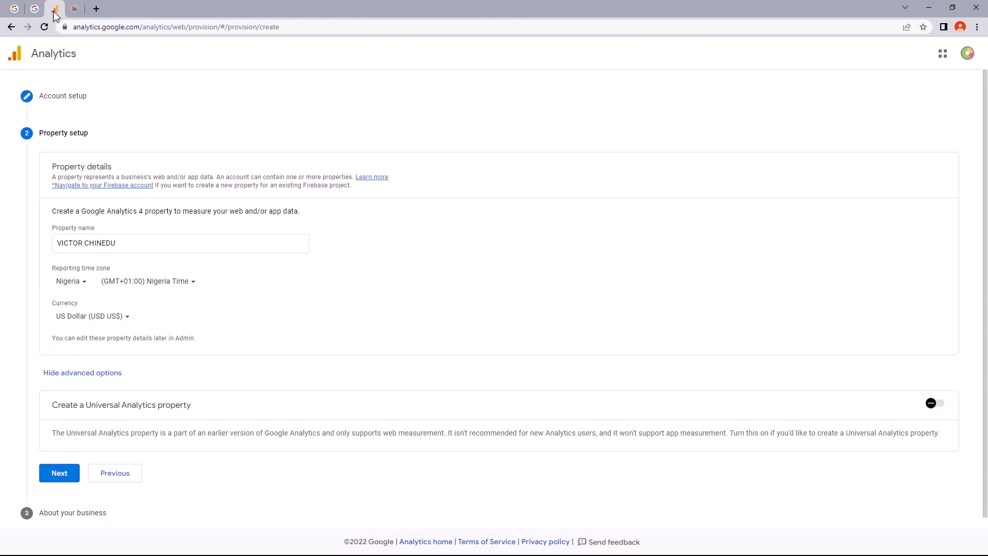
# - Switch on the Universal Analytics property option and select the Website URL field
pyautogui.click(933, 405)
pyautogui.scroll(-3, 933, 409)
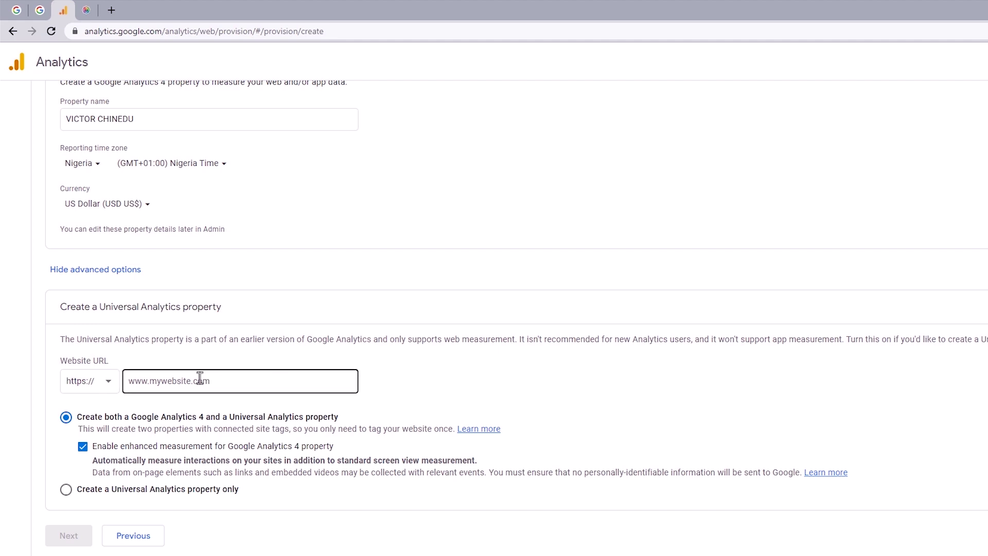
pyautogui.click(200, 378)
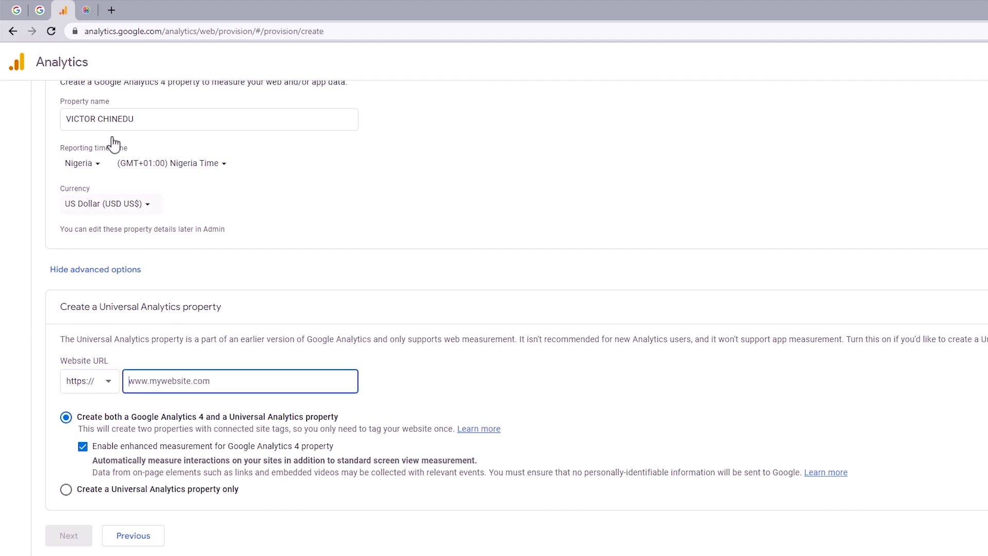
# - Copy the stats.victorchinedu.com address from the website tab and paste it into Website URL
pyautogui.click(95, 15)
pyautogui.click(194, 33)
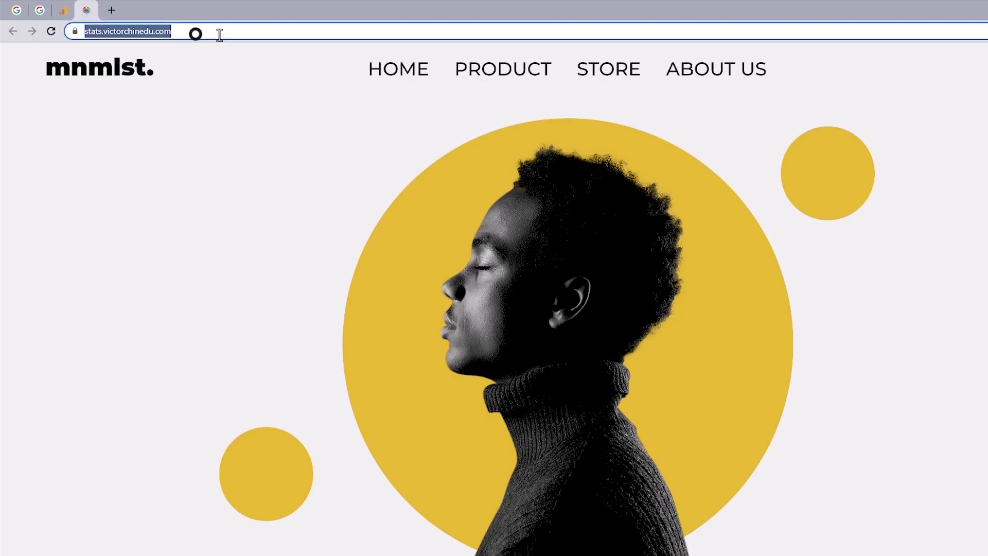
pyautogui.click(218, 34)
pyautogui.moveTo(247, 35); pyautogui.dragTo(112, 34)
pyautogui.rightClick(121, 33)
pyautogui.click(166, 99)
pyautogui.click(66, 13)
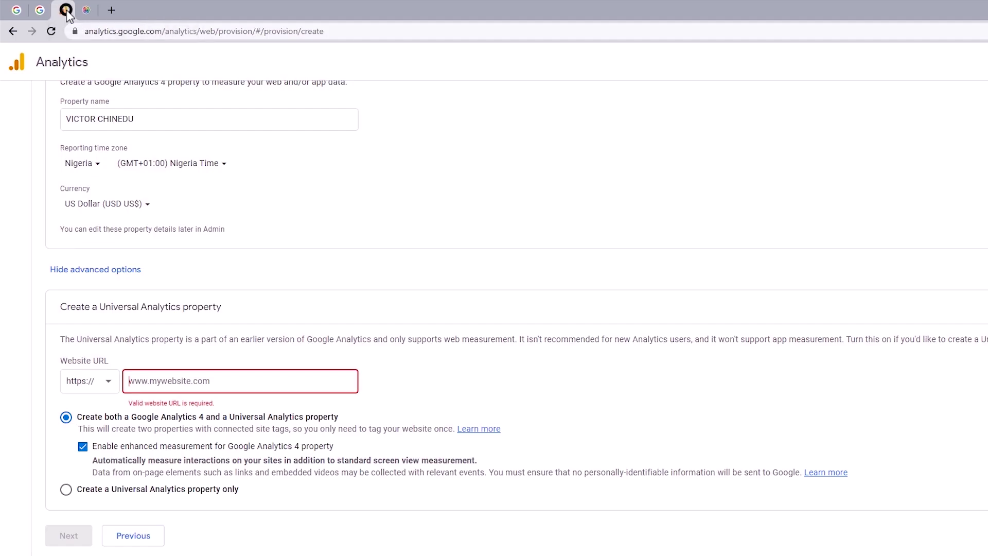
pyautogui.rightClick(163, 384)
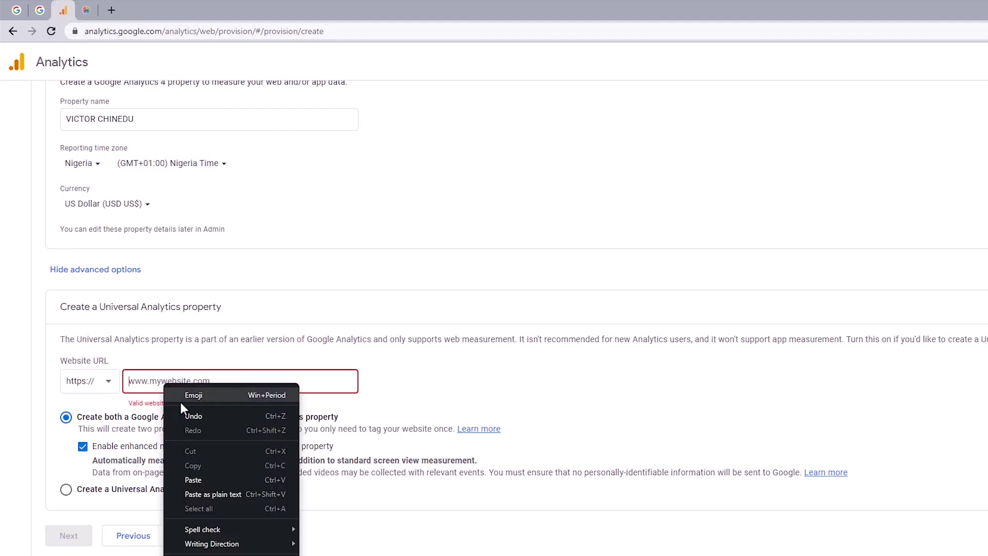
pyautogui.click(212, 476)
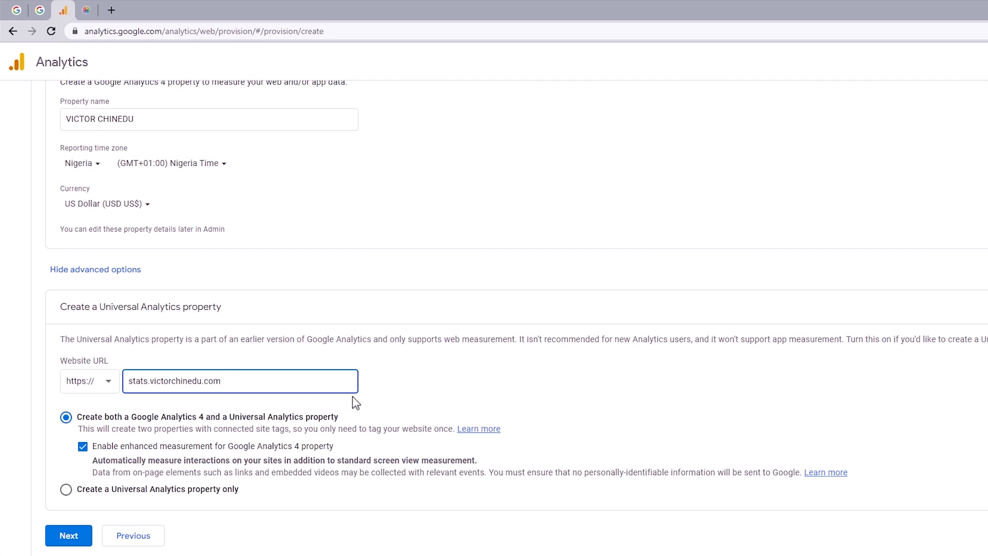
# - Set the industry category to Business & industrial and the business size to Small
pyautogui.click(69, 535)
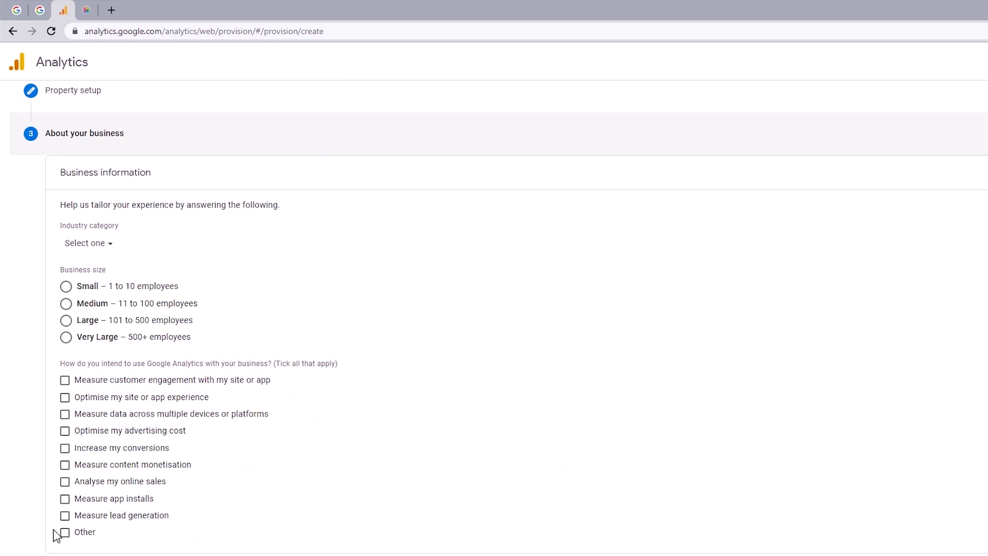
pyautogui.click(108, 249)
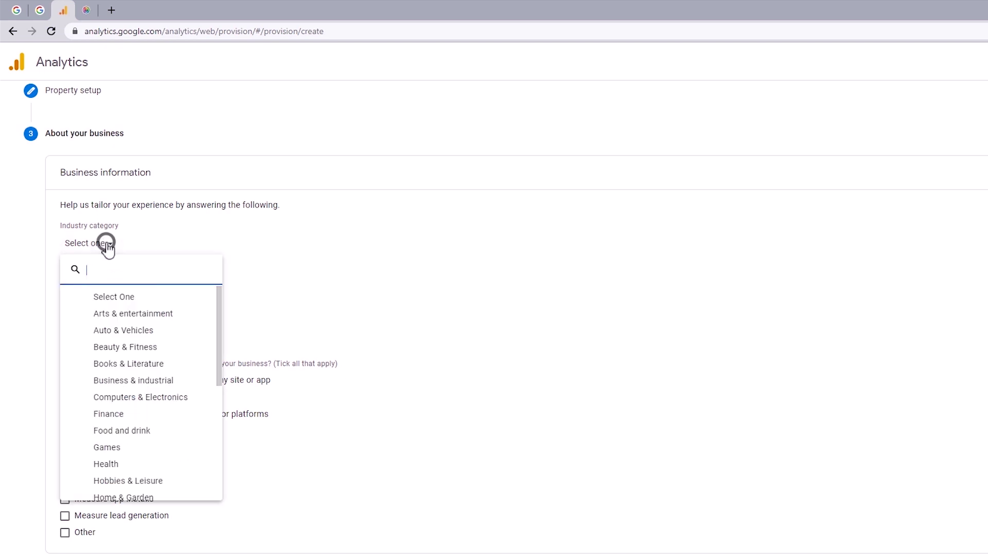
pyautogui.click(137, 384)
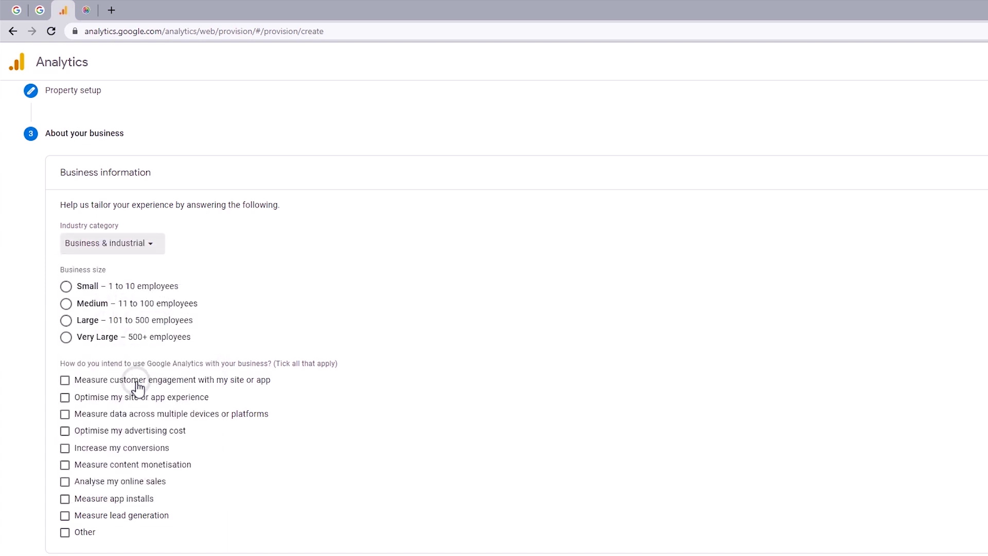
pyautogui.click(69, 289)
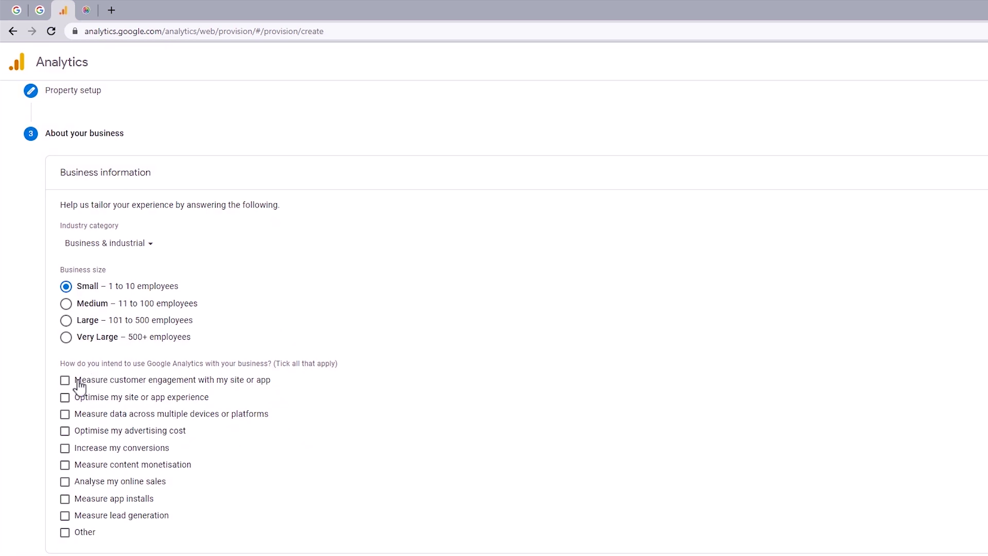
# - Tick seven usage goals, from measuring customer engagement through measuring lead generation
pyautogui.click(78, 381)
pyautogui.click(65, 400)
pyautogui.click(65, 415)
pyautogui.click(65, 432)
pyautogui.click(65, 449)
pyautogui.click(65, 482)
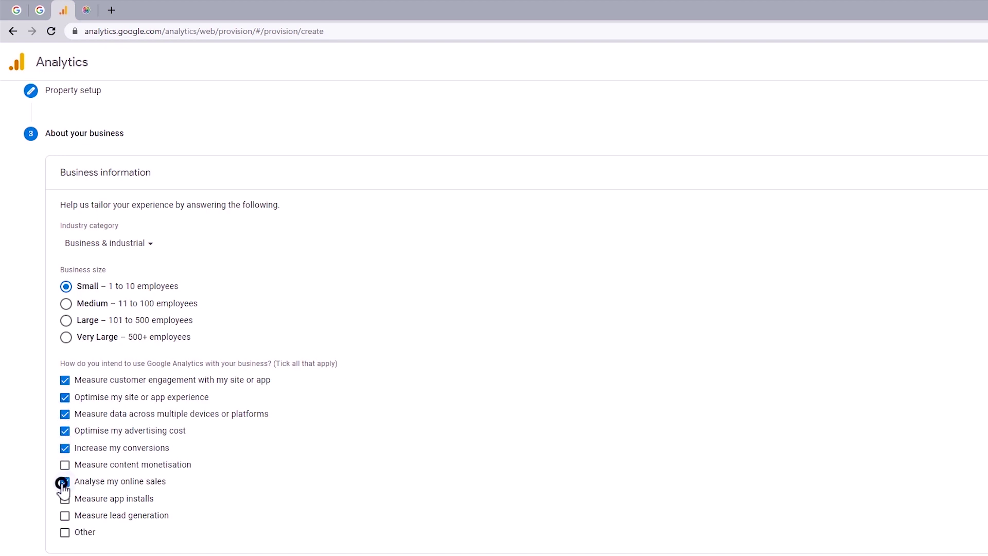
pyautogui.click(65, 516)
# - Create the property, pick Nigeria for the terms, and accept the GDPR and Measurement Controller terms
pyautogui.click(84, 555)
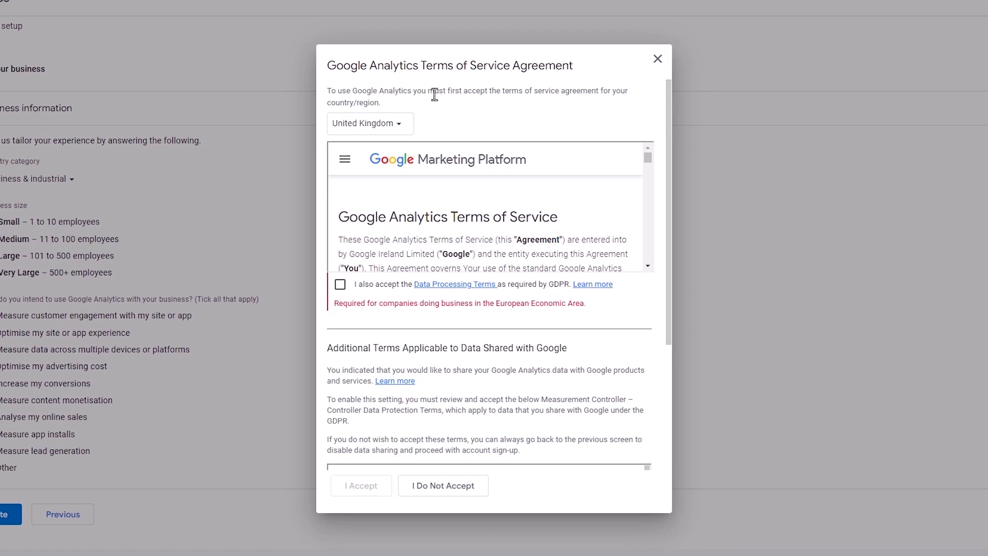
pyautogui.click(379, 126)
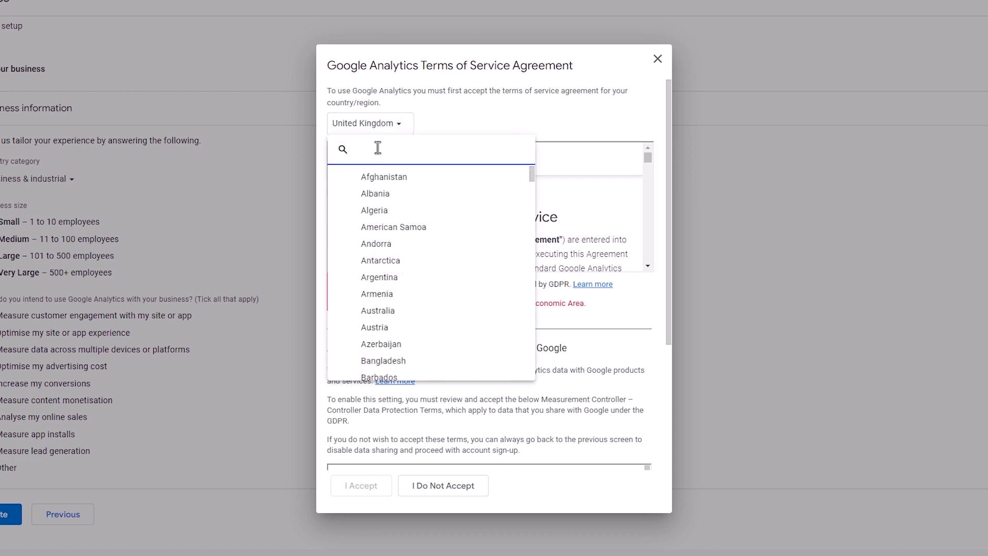
pyautogui.click(377, 147)
pyautogui.write('Nigeria')
pyautogui.click(367, 177)
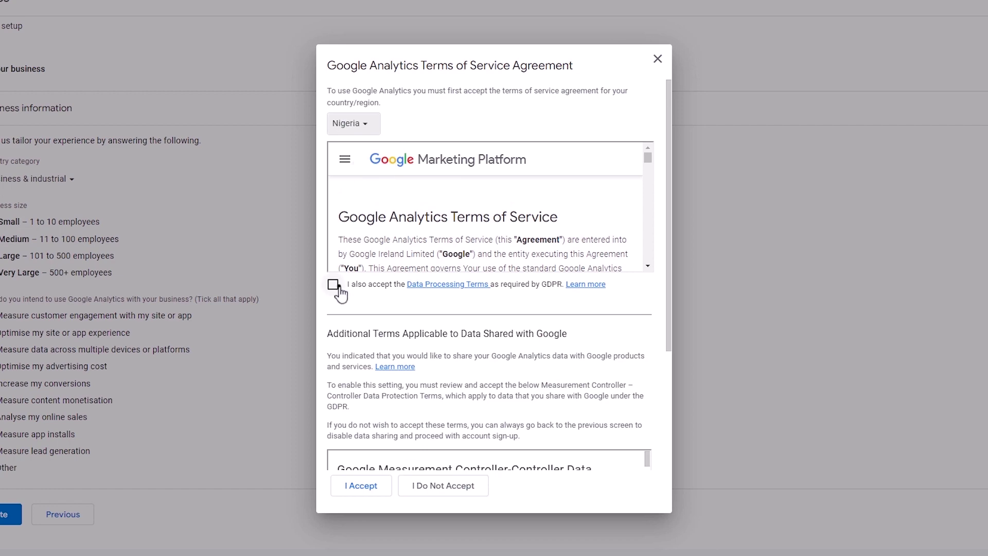
pyautogui.click(334, 286)
pyautogui.scroll(-4, 649, 316)
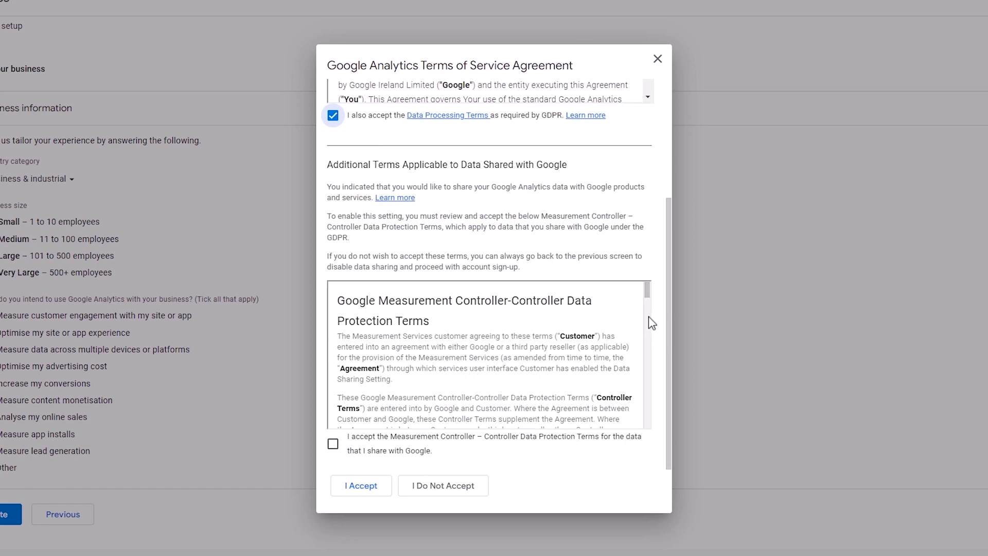
pyautogui.click(333, 444)
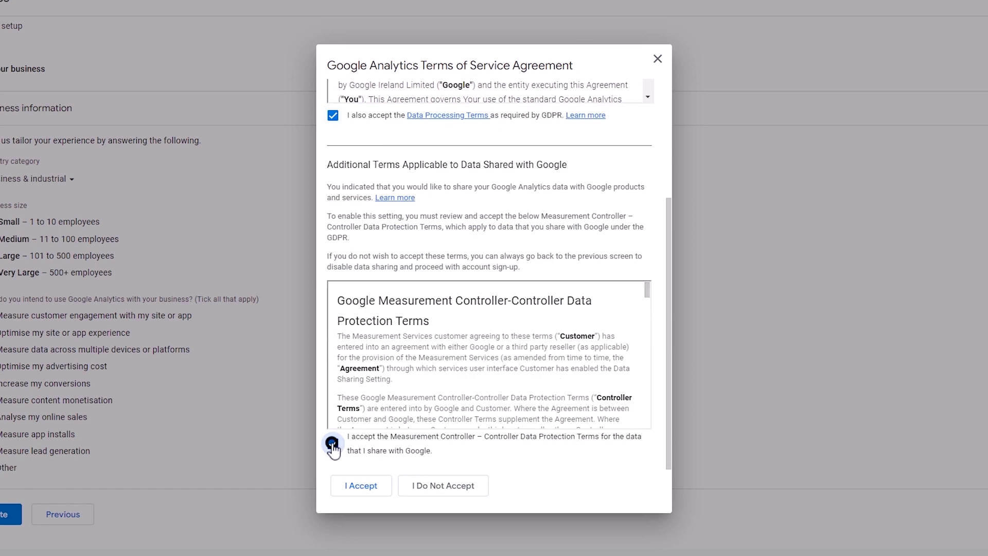
pyautogui.click(357, 486)
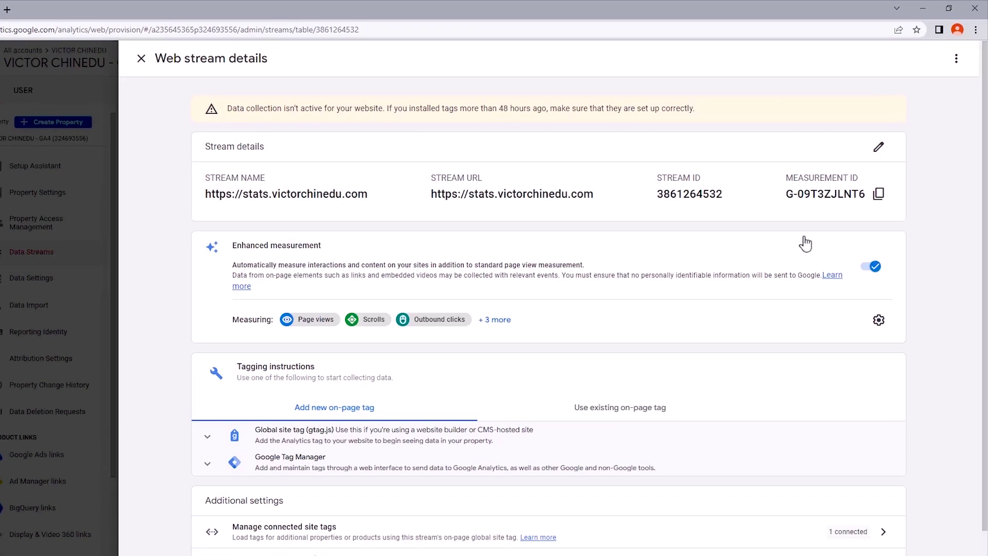
# - Show all six enhanced measurement events, toggle Scrolls off and back on, and save
pyautogui.tripleClick(227, 244)
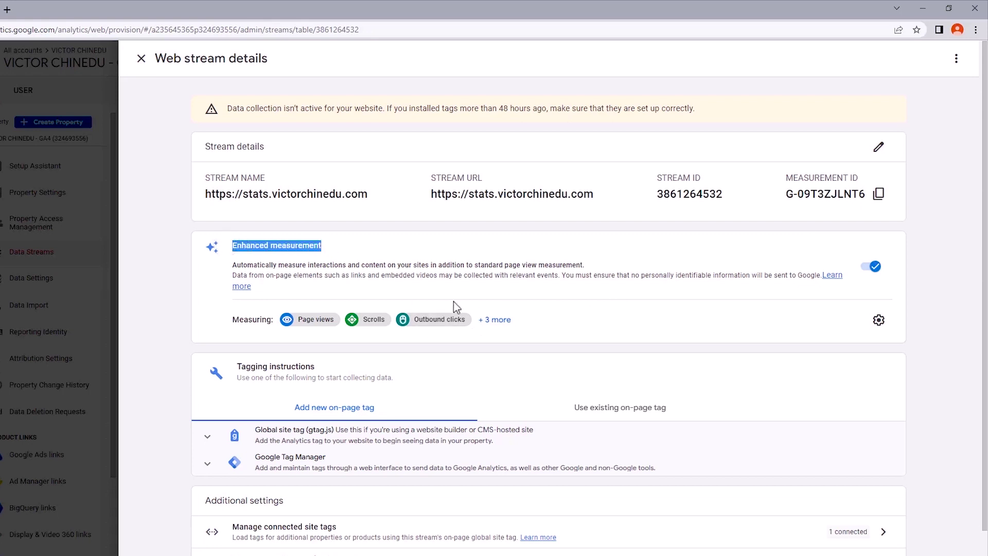
pyautogui.click(507, 321)
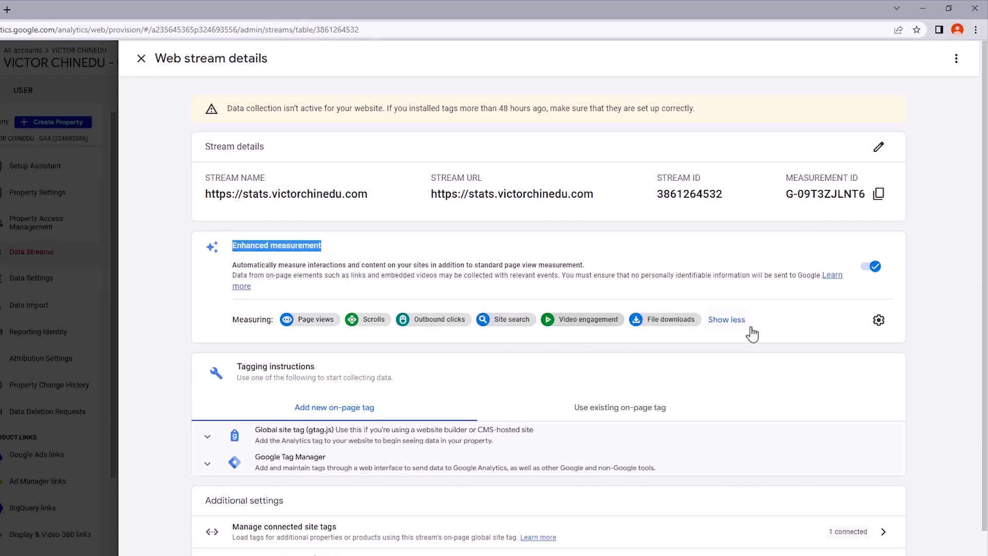
pyautogui.click(880, 320)
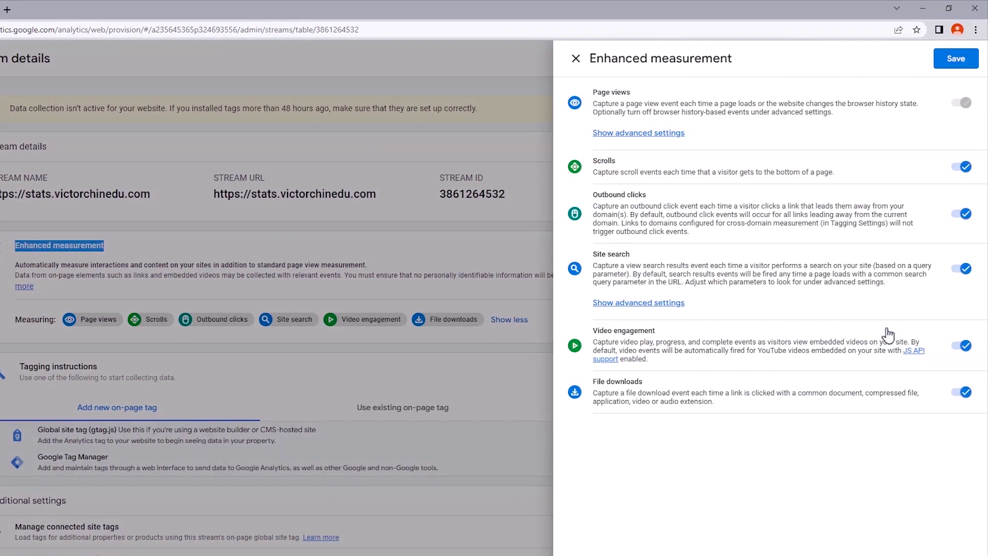
pyautogui.click(967, 167)
pyautogui.click(966, 169)
pyautogui.click(956, 58)
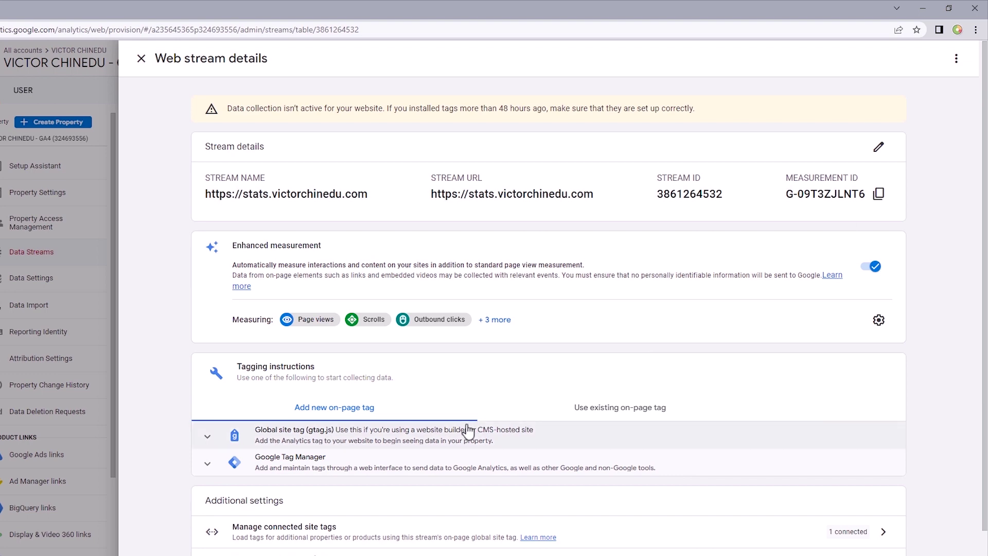
# - Expand the Global site tag (gtag.js) section to reveal the stream's tracking code
pyautogui.click(434, 436)
pyautogui.scroll(-4, 434, 437)
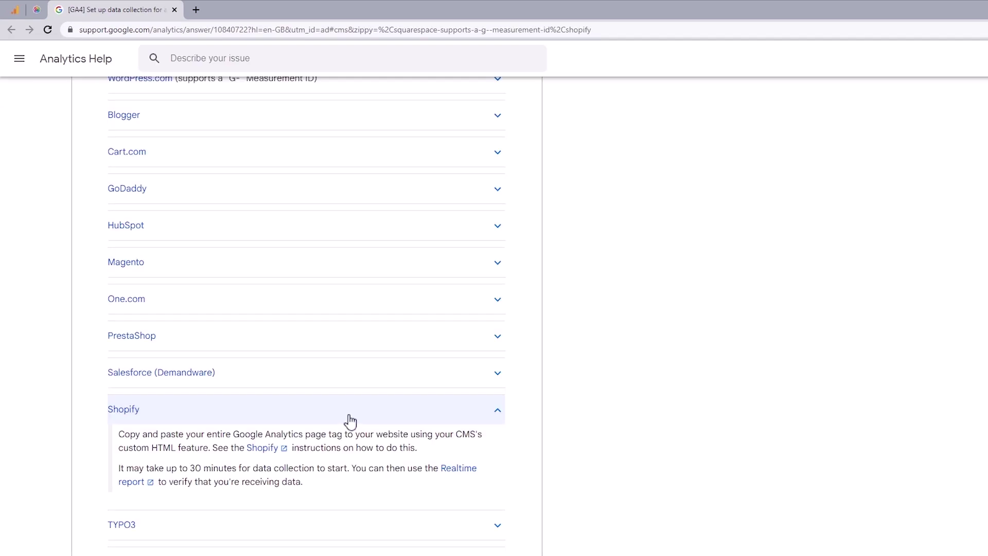
# - Load the WordPress admin dashboard of stats.victorchinedu.com via /wp
pyautogui.click(174, 10)
pyautogui.click(39, 11)
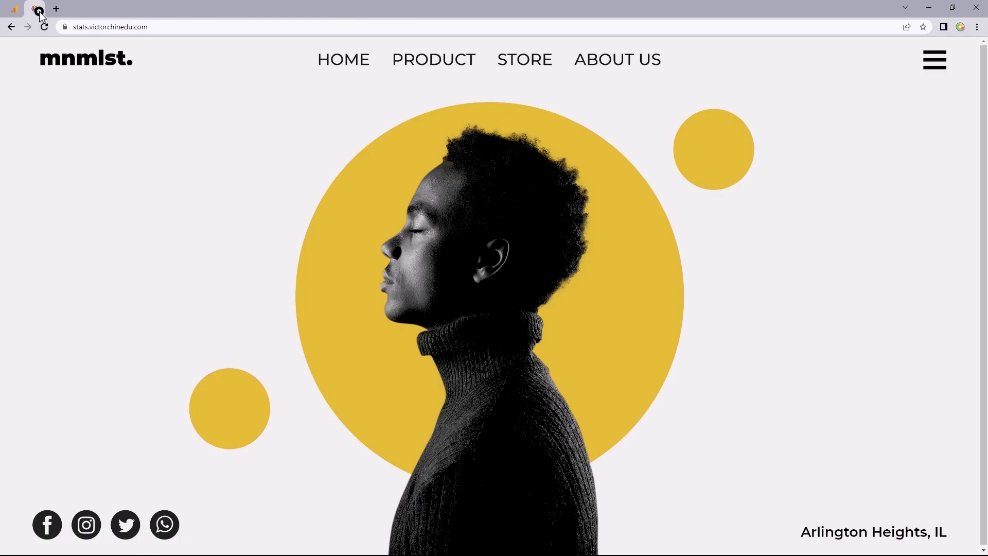
pyautogui.click(163, 26)
pyautogui.write('/wp')
pyautogui.press('Return')
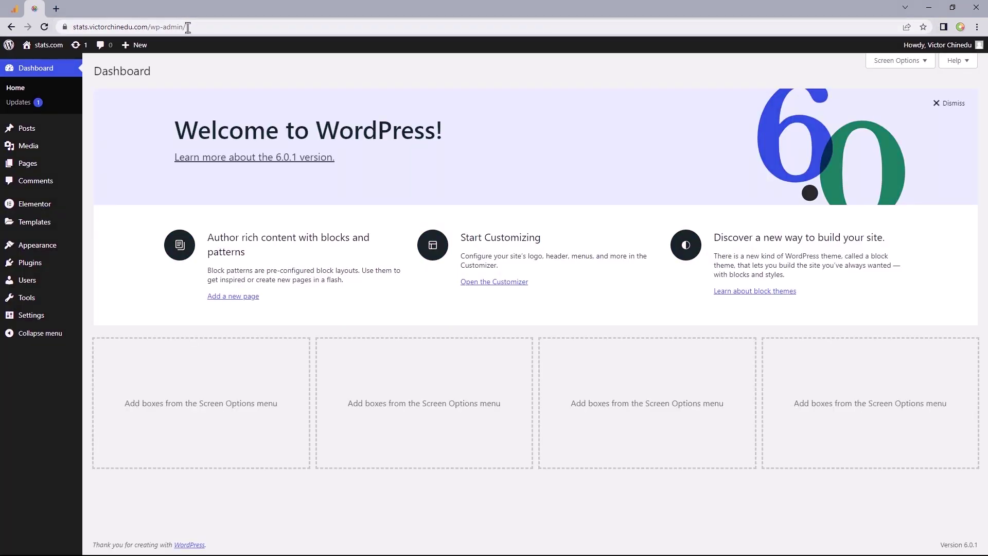
# - Search Add New Plugins for Analytify and install the Analytify plugin
pyautogui.moveTo(68, 272)
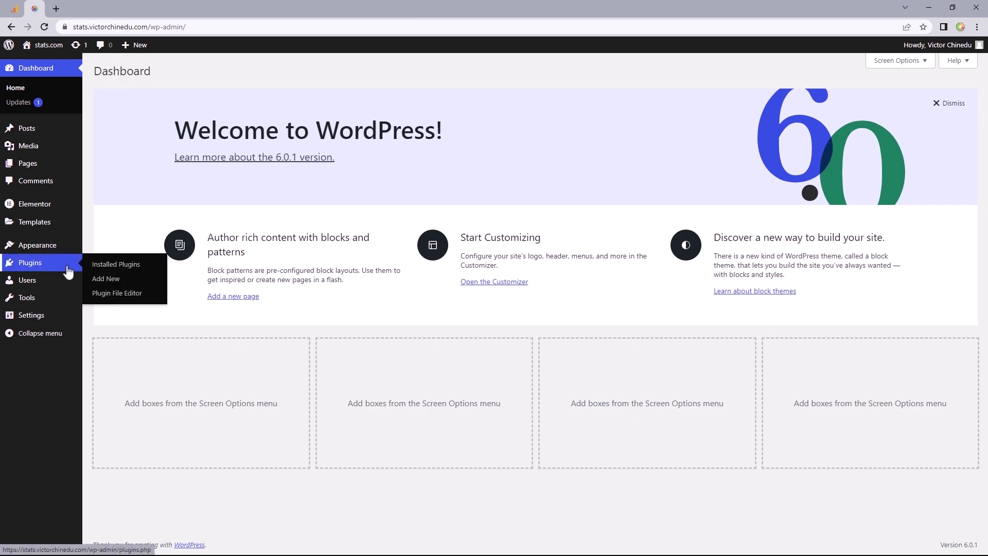
pyautogui.click(106, 279)
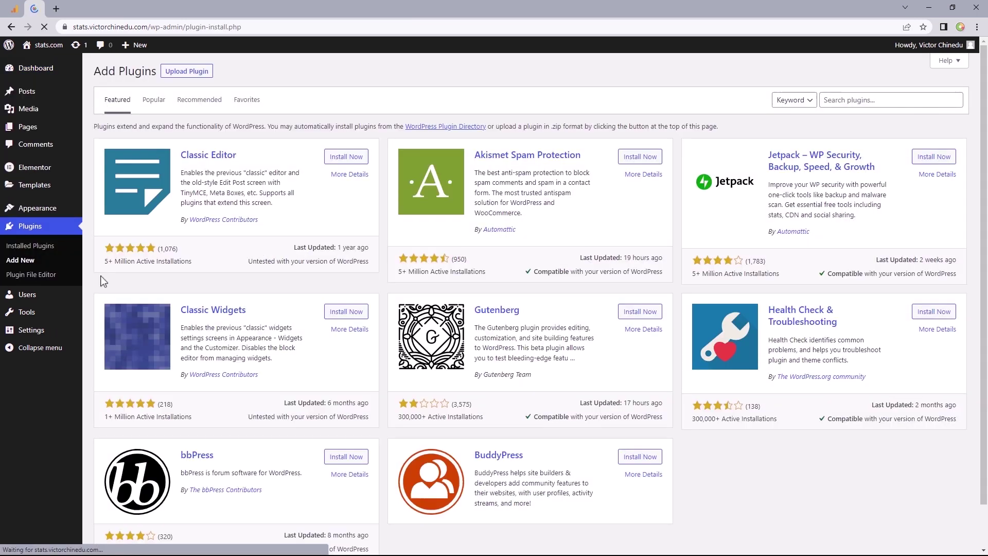
pyautogui.click(868, 101)
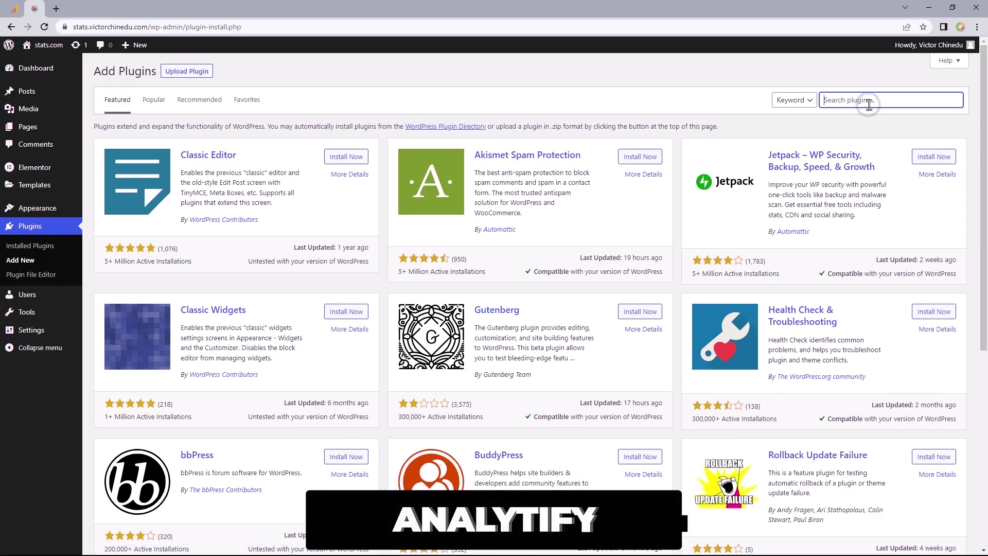
pyautogui.write('Analytify')
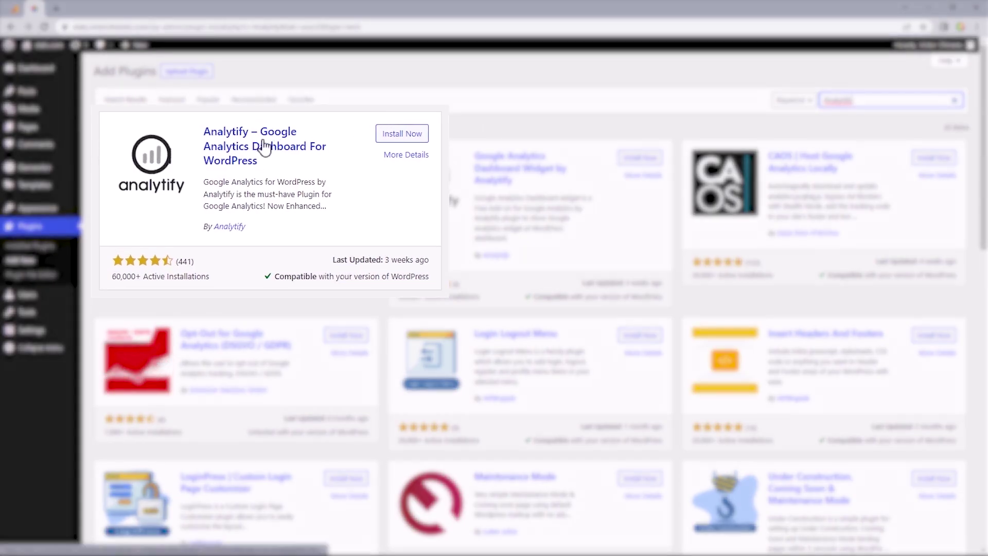
pyautogui.click(402, 135)
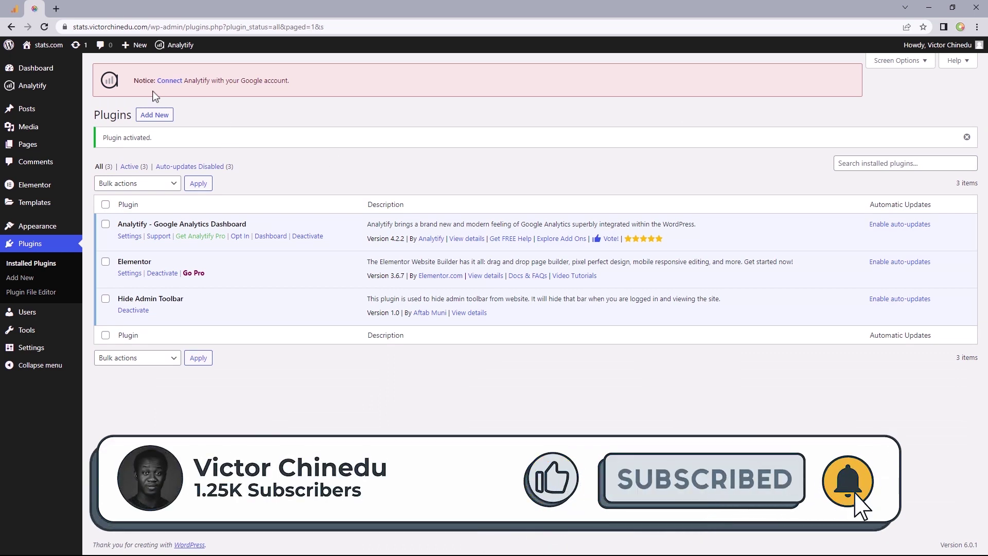
# - Start connecting Analytify with Google and skip its opt-in step
pyautogui.moveTo(33, 92)
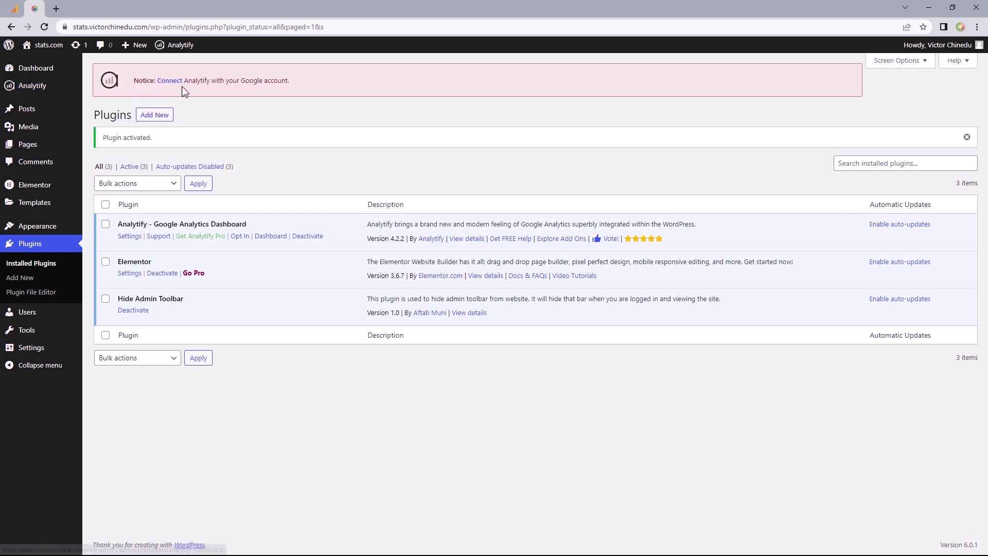
pyautogui.click(168, 86)
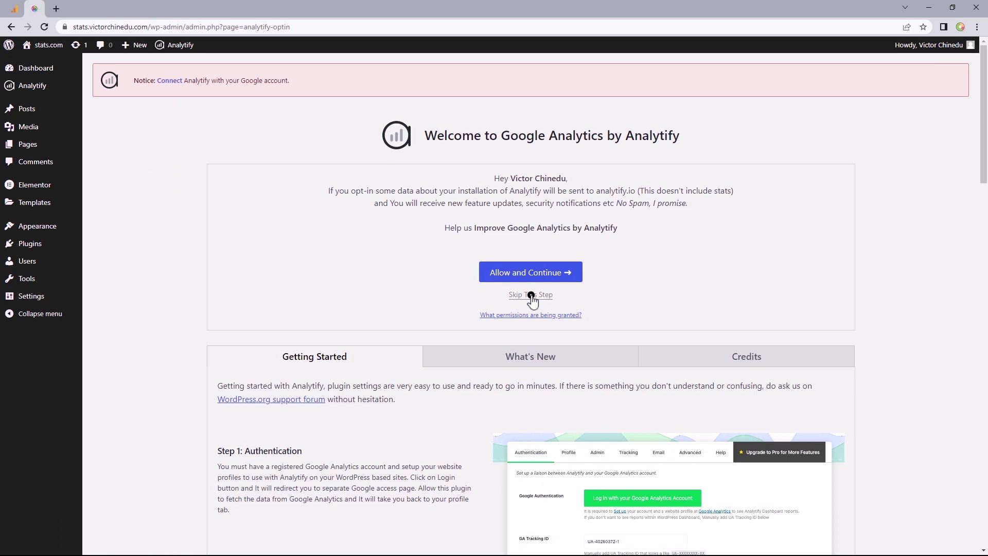
pyautogui.click(531, 297)
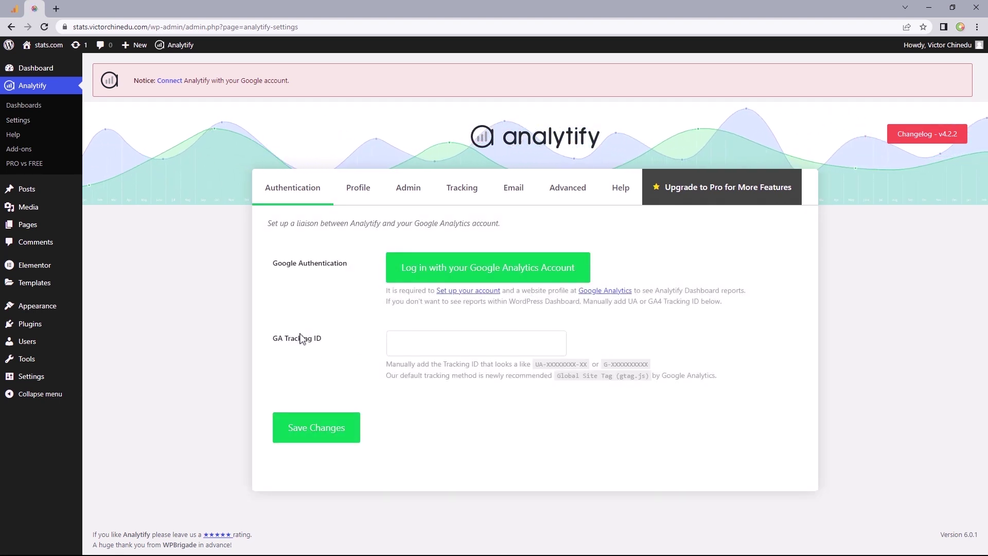
# - Copy the Measurement ID G-09T3ZJLNT6 from the Google Analytics data stream
pyautogui.click(15, 5)
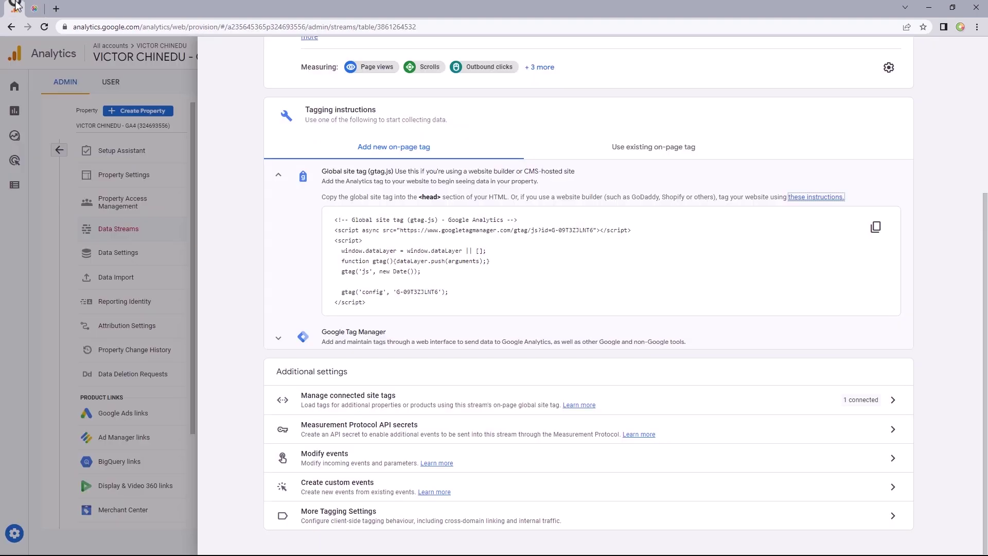
pyautogui.scroll(5, 963, 116)
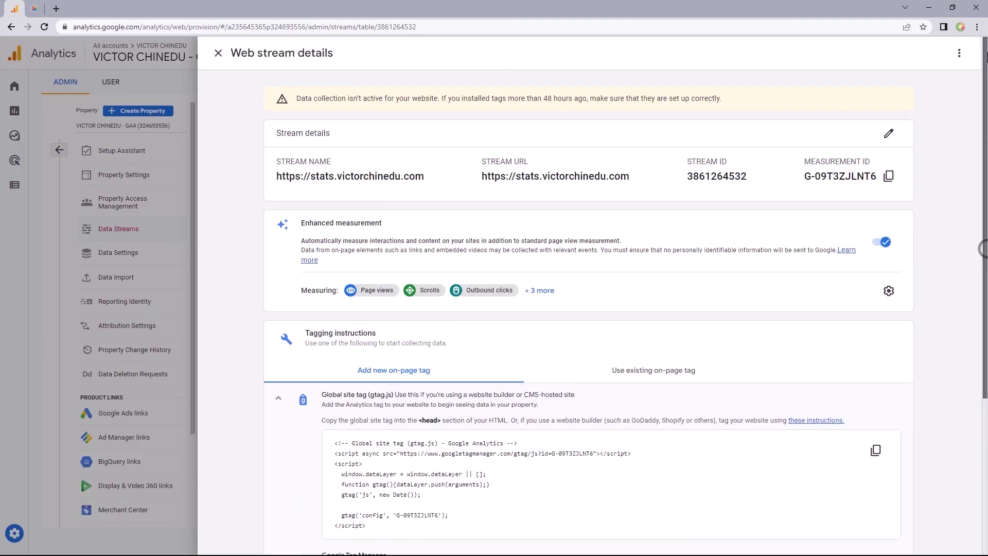
pyautogui.click(889, 176)
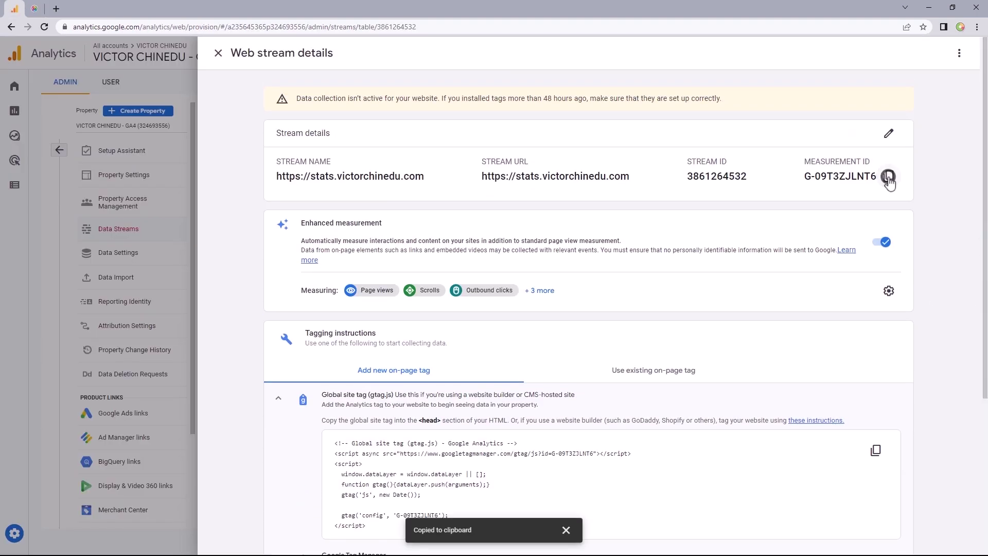
# - Paste G-09T3ZJLNT6 into Analytify's GA Tracking ID field
pyautogui.hotkey('ctrl', 'Tab')
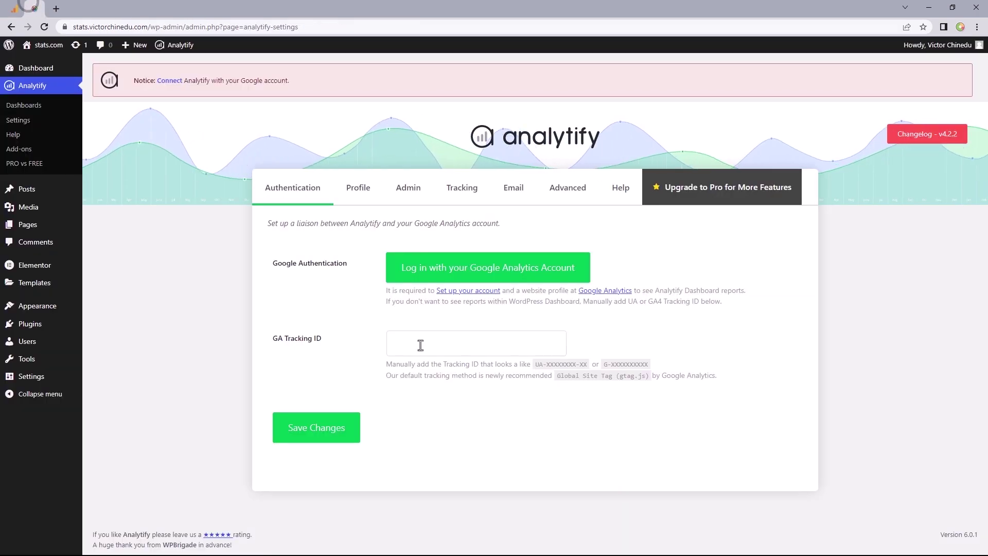
pyautogui.rightClick(421, 344)
pyautogui.click(447, 428)
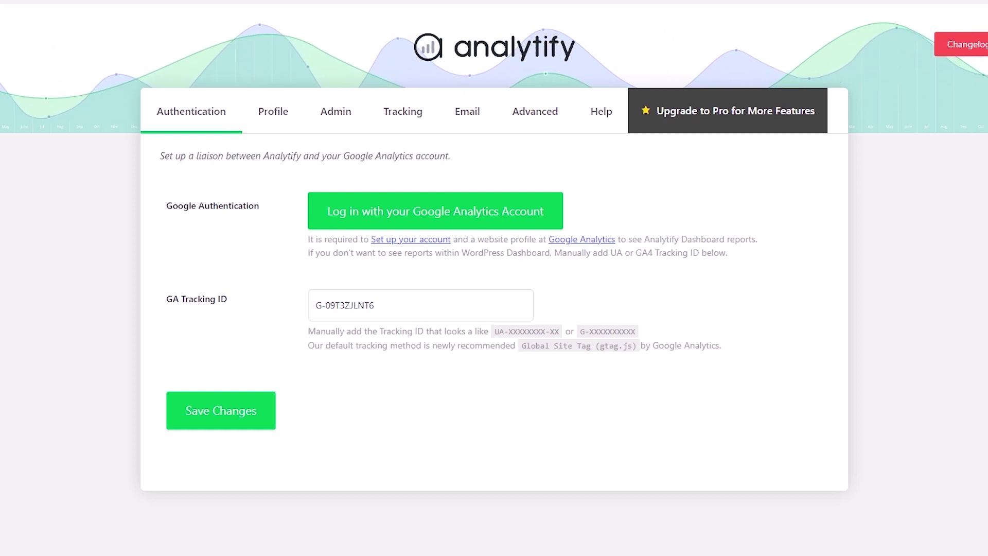
# - Log in with the Google Analytics account and allow Analytify access to its Analytics data
pyautogui.click(399, 211)
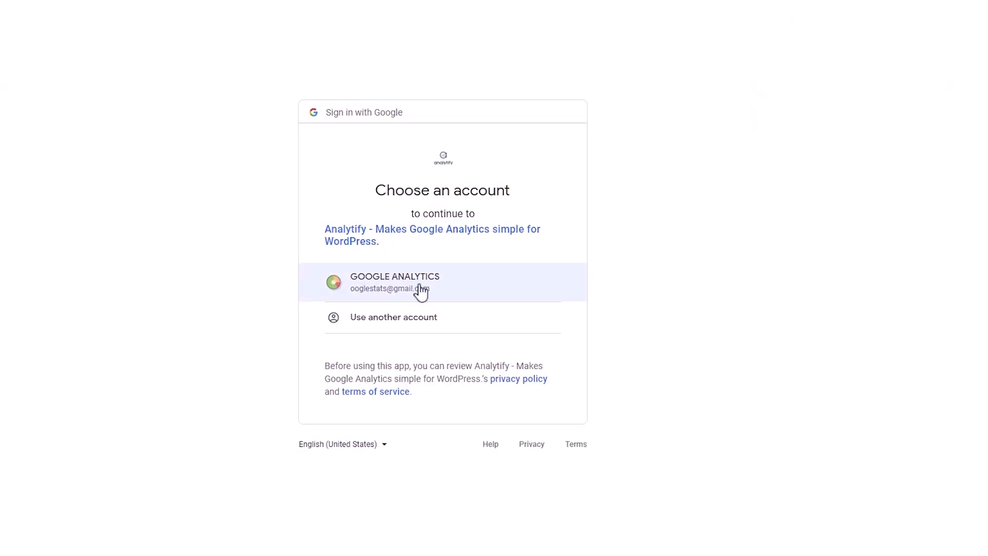
pyautogui.click(398, 284)
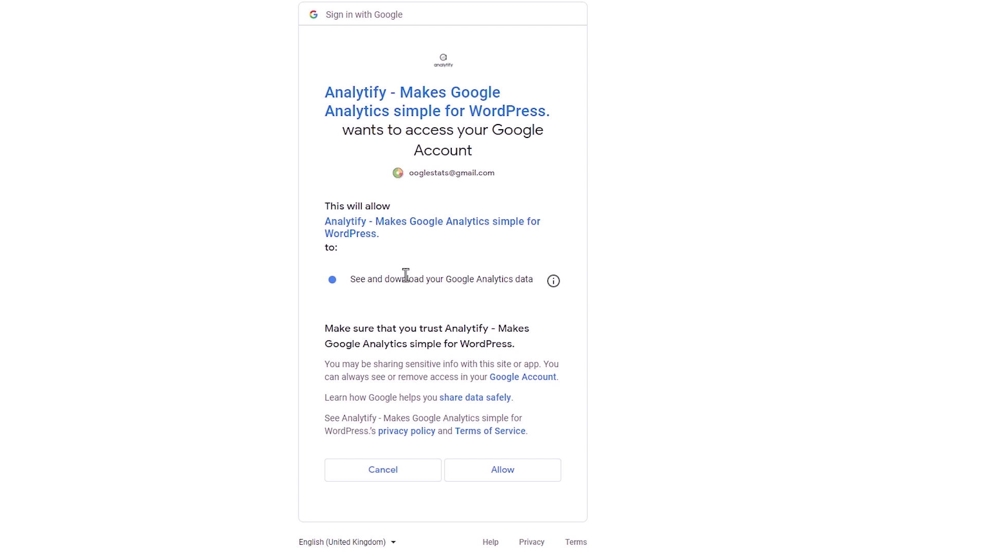
pyautogui.click(505, 470)
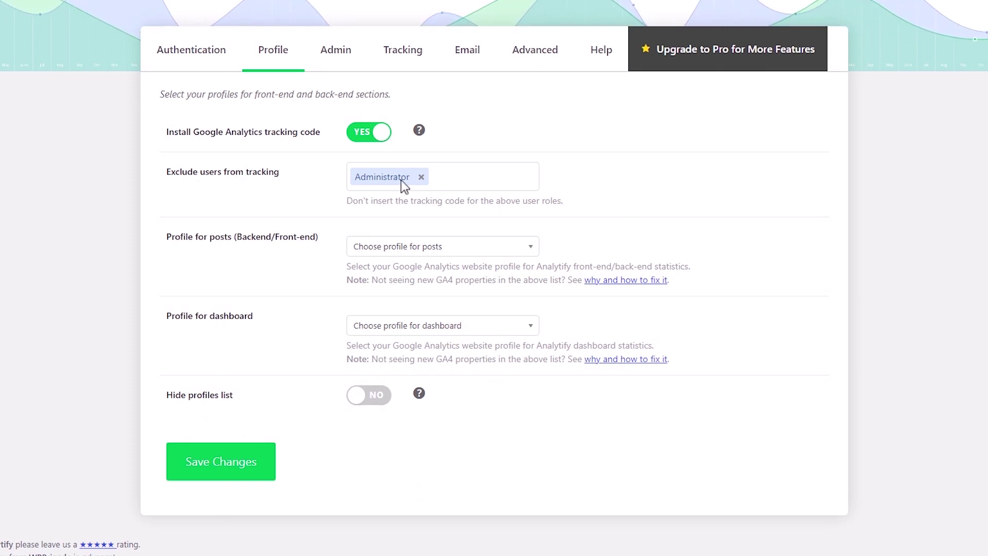
# - Add Editor to the excluded roles, then remove it so only Administrators stay excluded
pyautogui.click(446, 179)
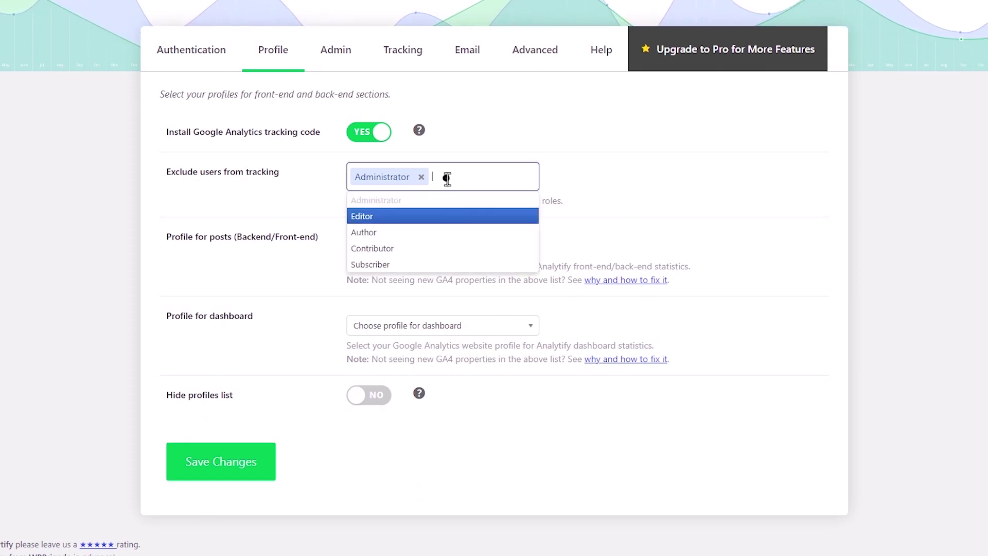
pyautogui.click(403, 216)
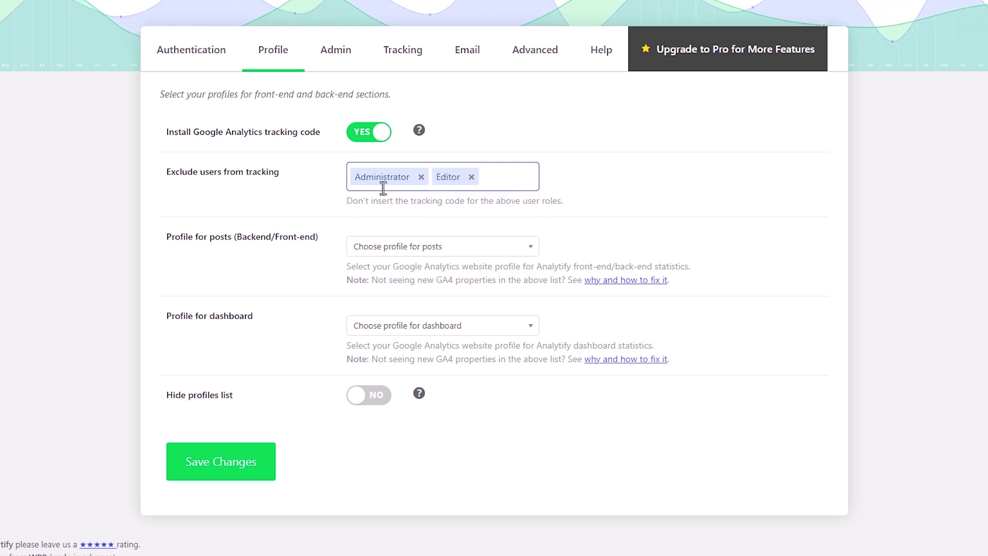
pyautogui.click(471, 177)
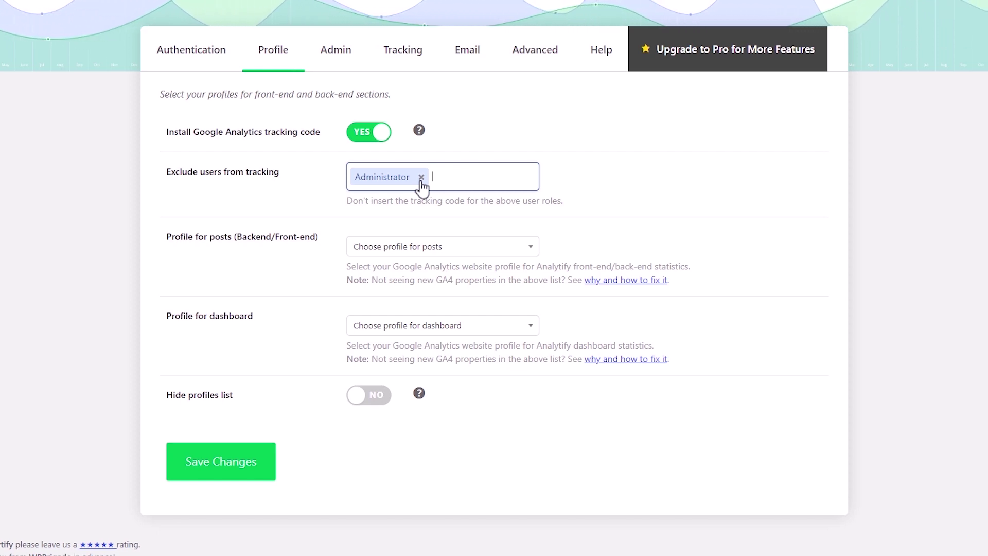
# - Choose All Web Site Data for both post and dashboard profiles and save
pyautogui.click(422, 247)
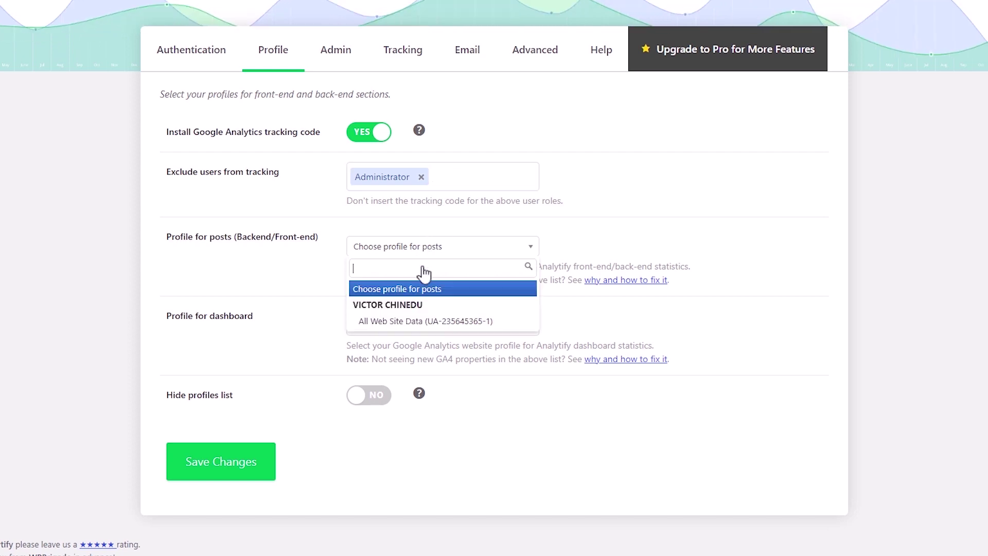
pyautogui.click(428, 322)
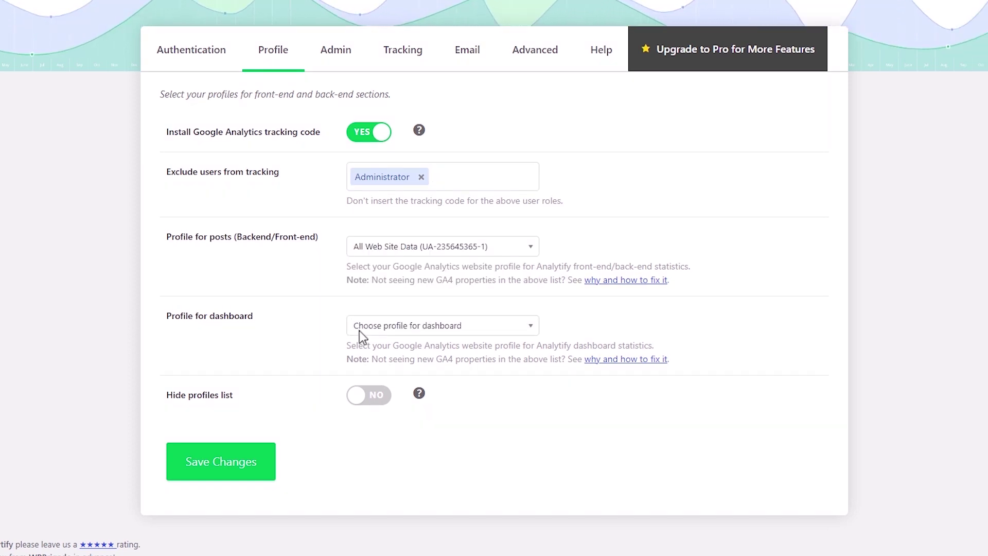
pyautogui.click(428, 330)
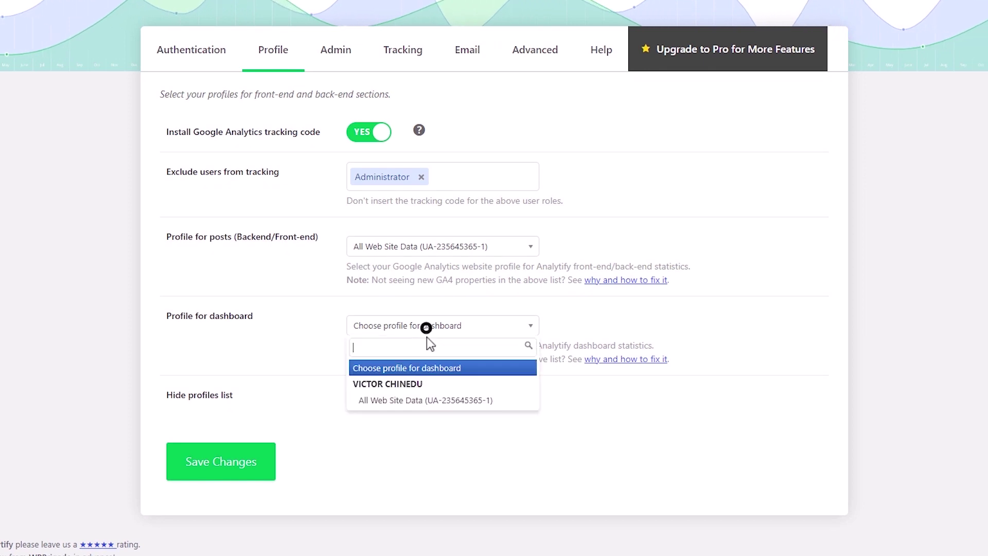
pyautogui.click(418, 403)
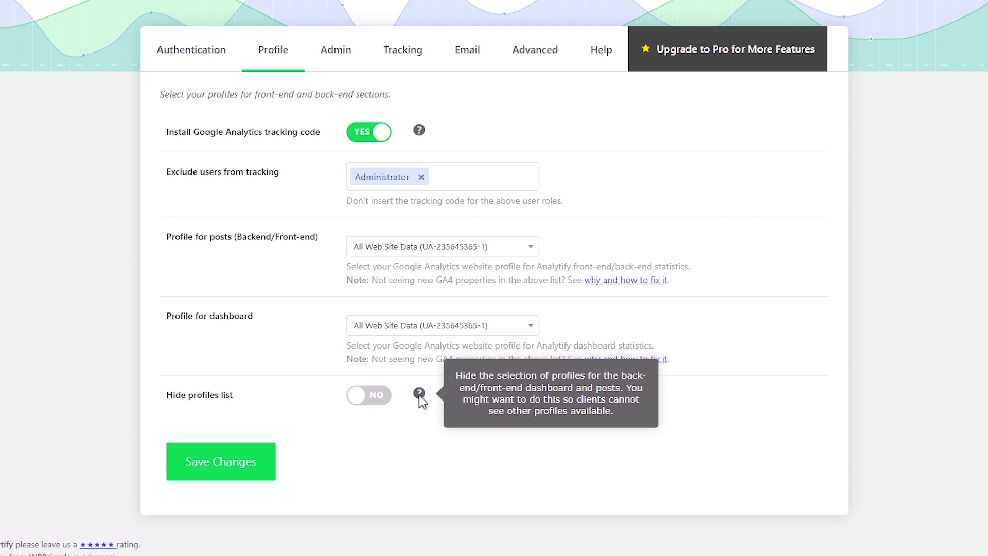
pyautogui.click(215, 462)
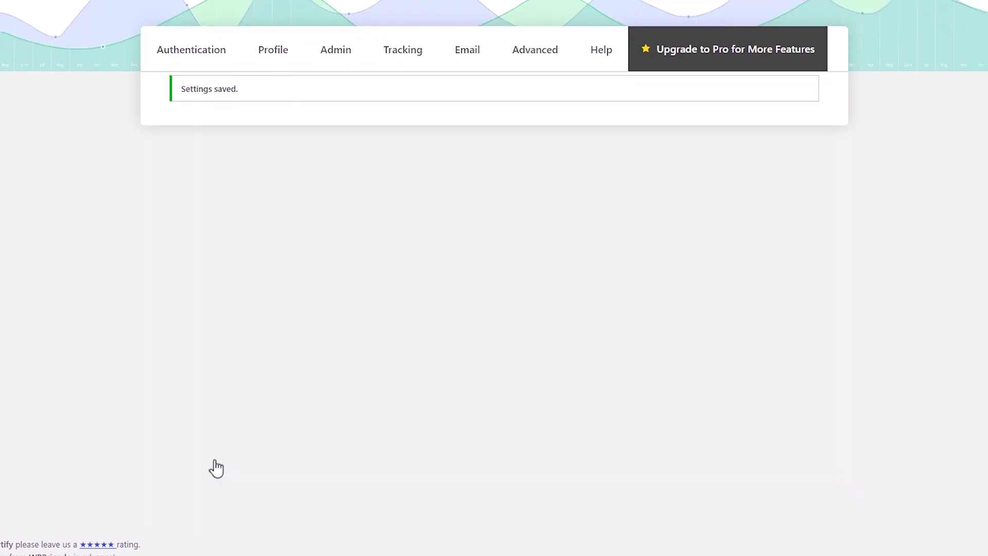
# - Show Analytify's Admin tab and read the help on analytics under posts and pages
pyautogui.click(317, 101)
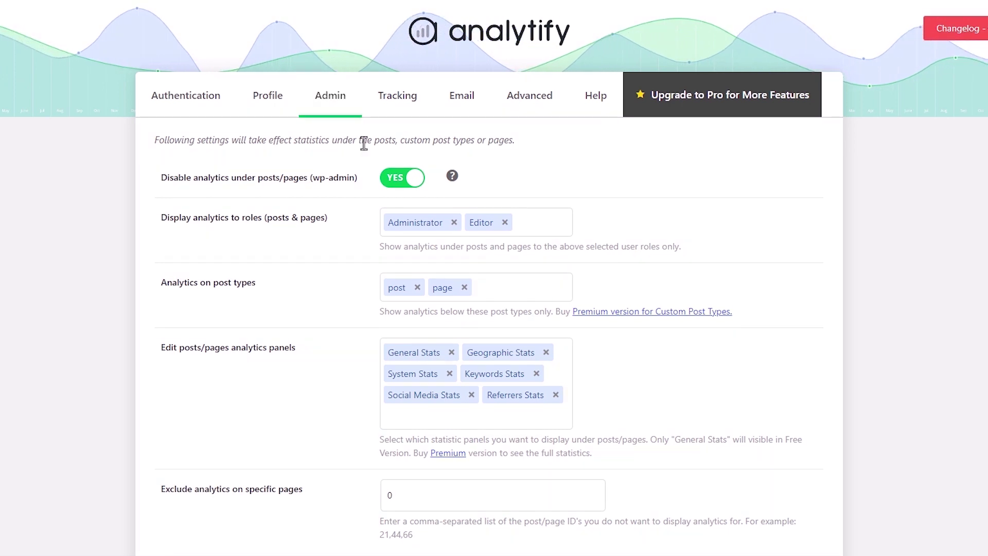
pyautogui.moveTo(452, 179)
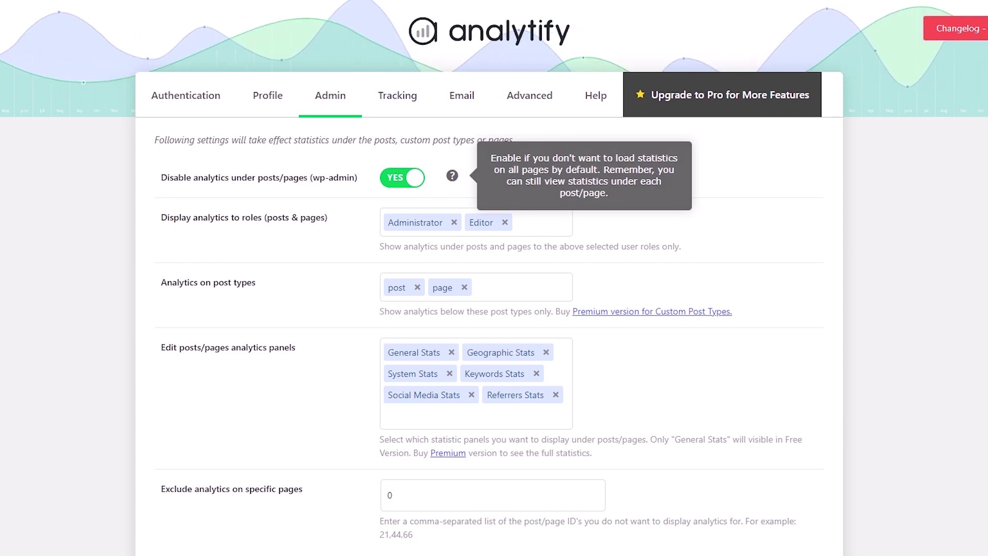
pyautogui.scroll(-2, 489, 309)
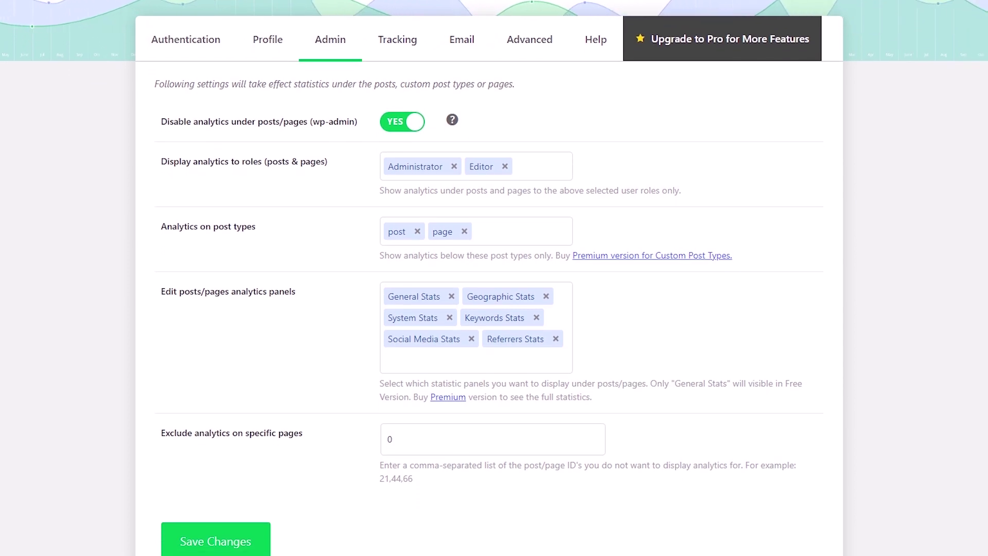
# - Expand the Pro-only Google Optimize and Forms Tracking sections on the Tracking tab, then show Email settings
pyautogui.click(370, 264)
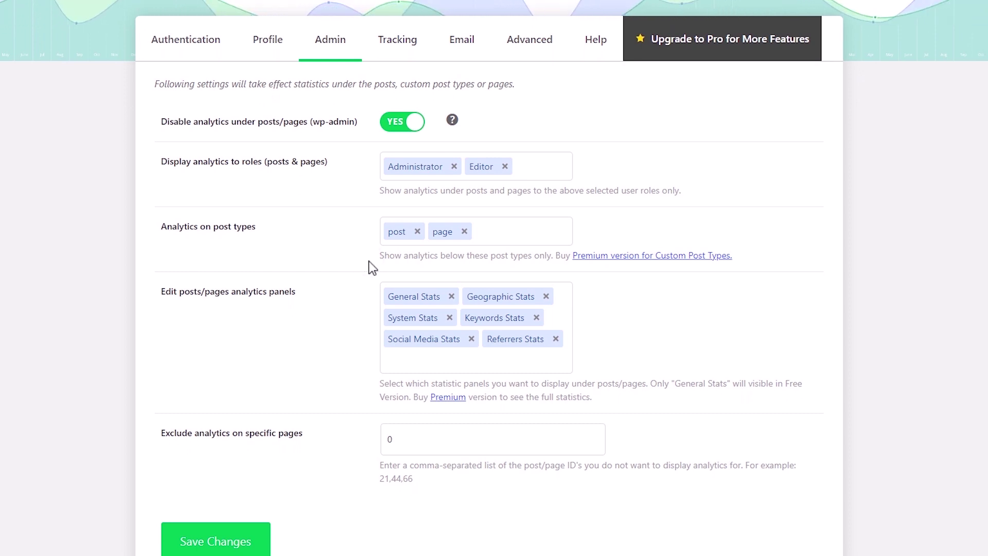
pyautogui.click(404, 52)
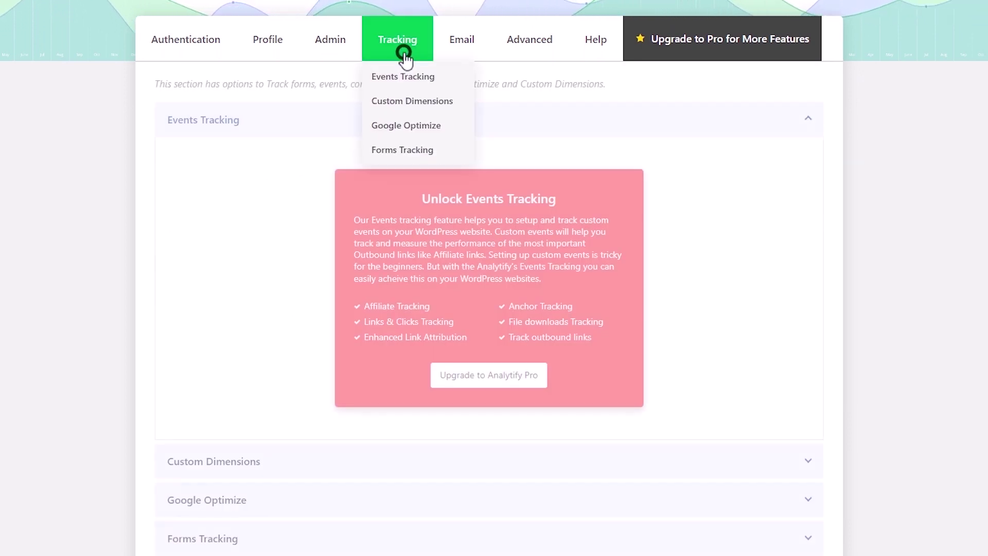
pyautogui.scroll(-1, 494, 278)
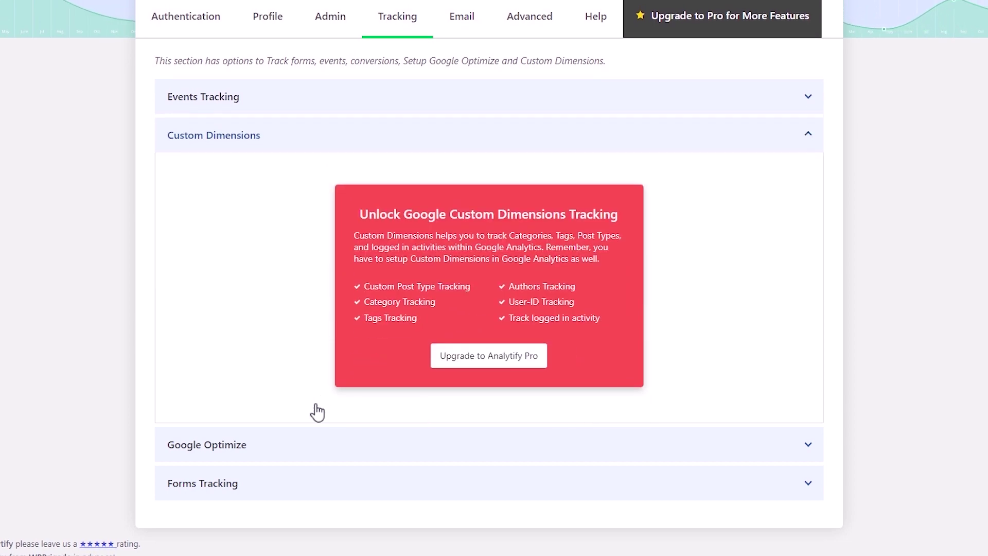
pyautogui.click(305, 442)
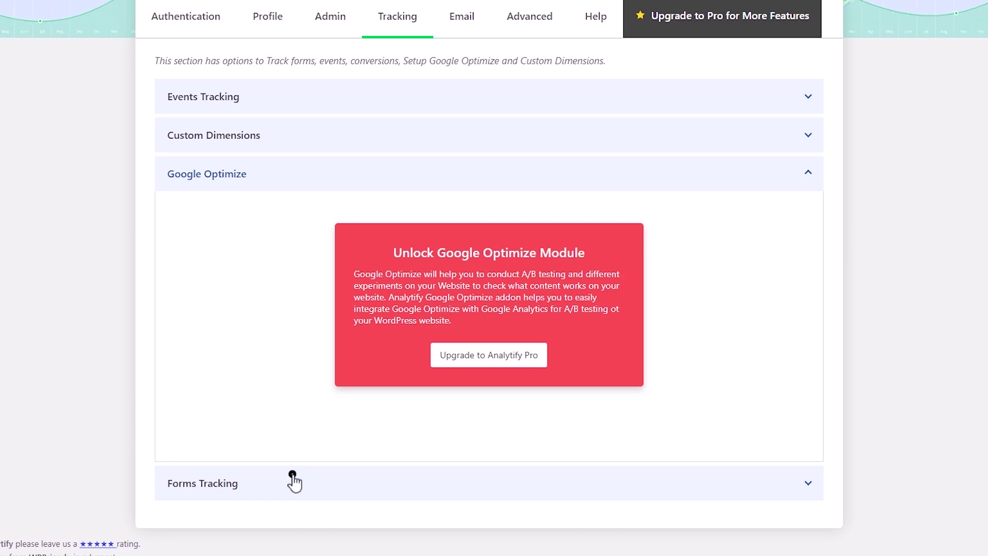
pyautogui.click(294, 481)
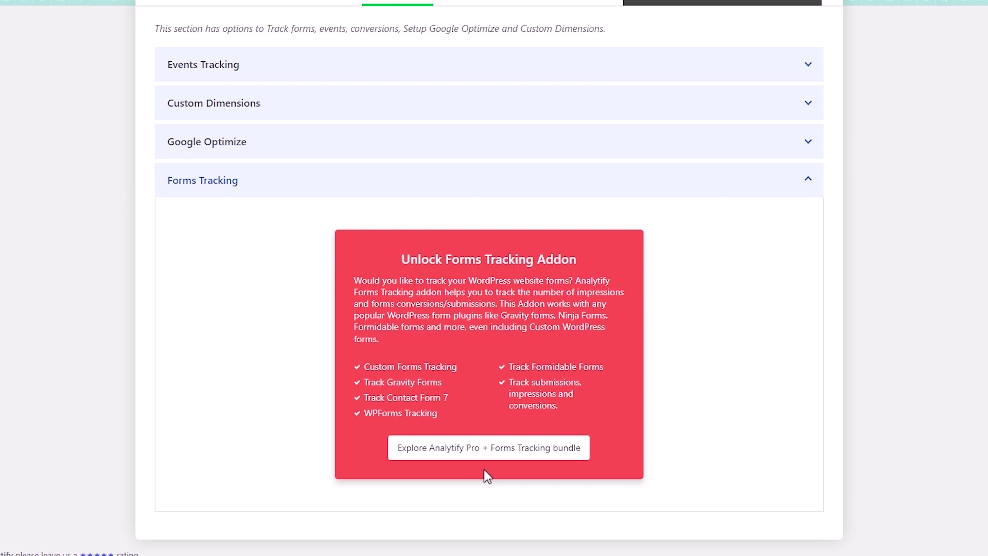
pyautogui.scroll(2, 472, 155)
pyautogui.click(470, 63)
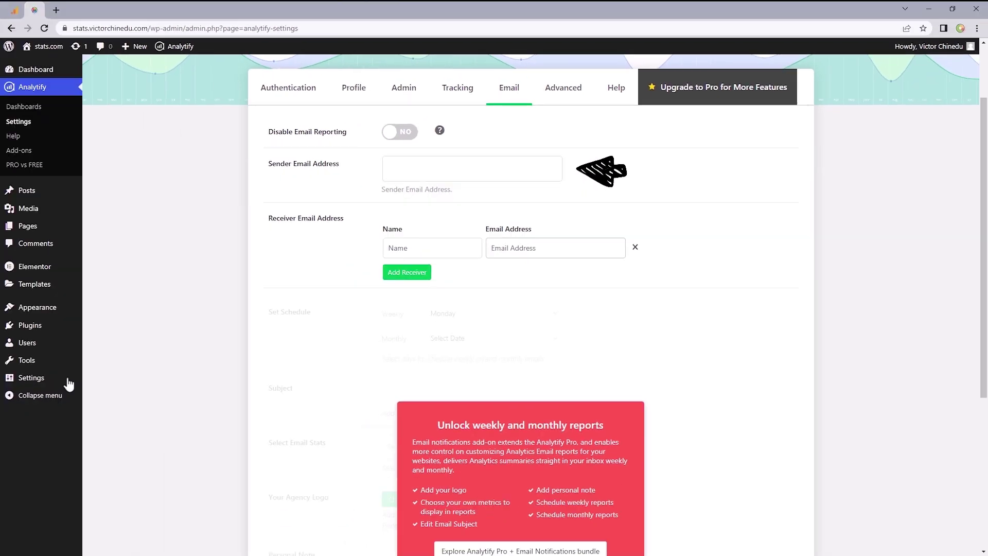
# - Copy the site's e-mail address from General Settings and paste it as the sender address
pyautogui.moveTo(62, 378)
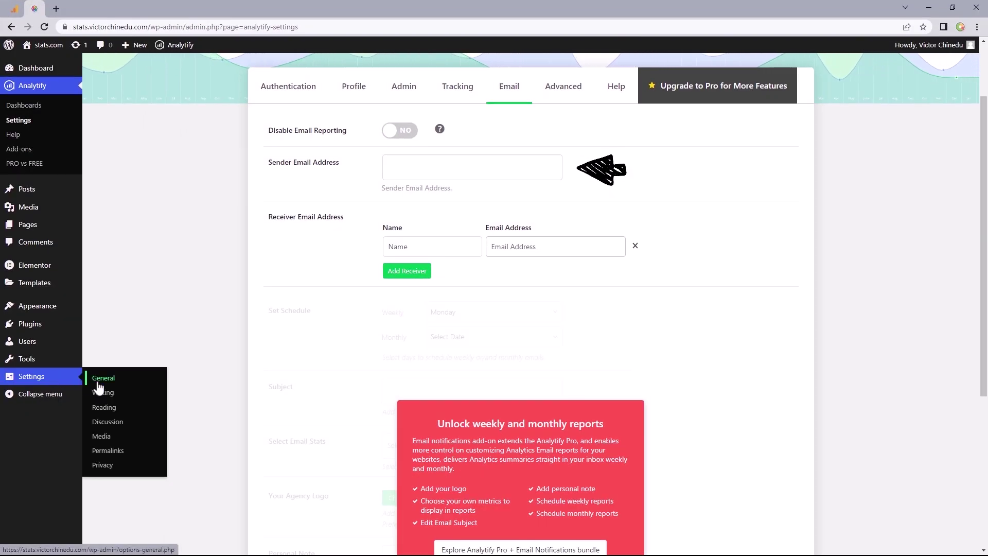
pyautogui.rightClick(115, 390)
pyautogui.click(117, 392)
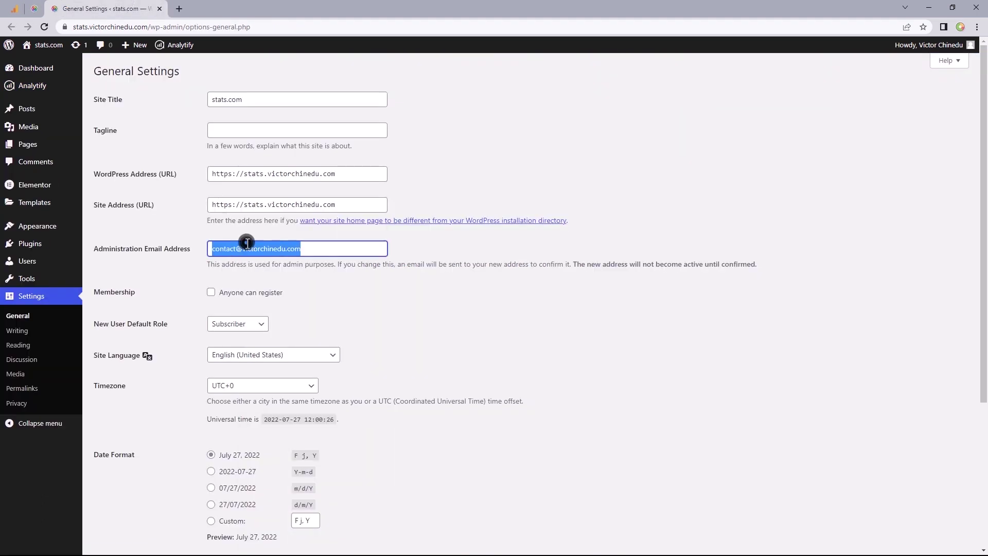
pyautogui.rightClick(248, 243)
pyautogui.click(269, 285)
pyautogui.hotkey('ctrl', 'w')
pyautogui.rightClick(400, 148)
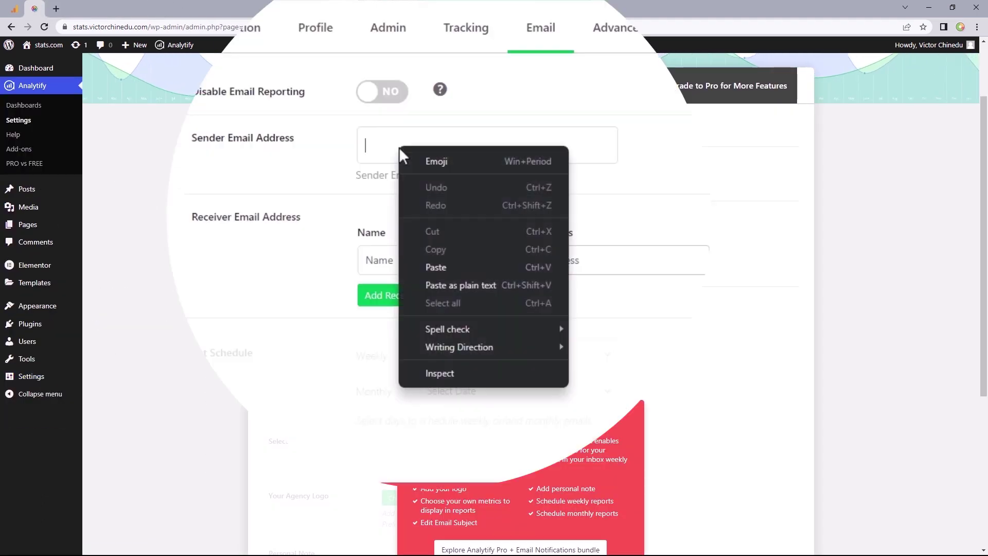
pyautogui.click(447, 261)
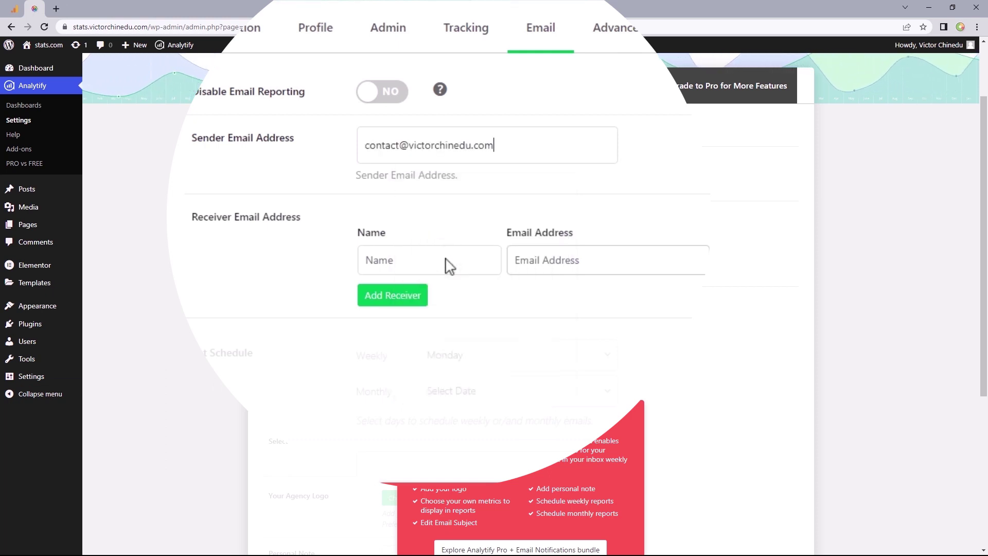
# - Fill in the receiver's name and e-mail address, then save the email report settings
pyautogui.click(446, 258)
pyautogui.click(453, 294)
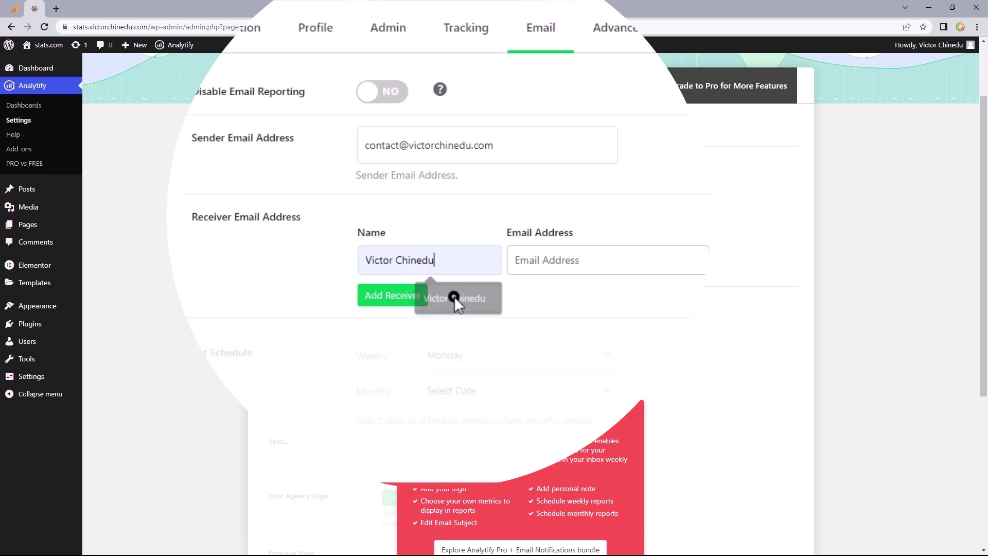
pyautogui.click(577, 263)
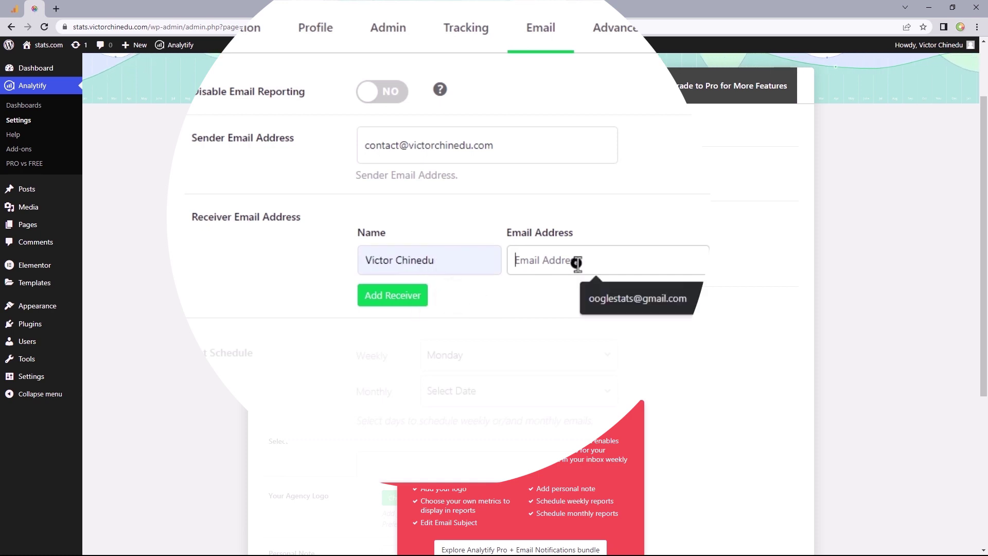
pyautogui.click(607, 300)
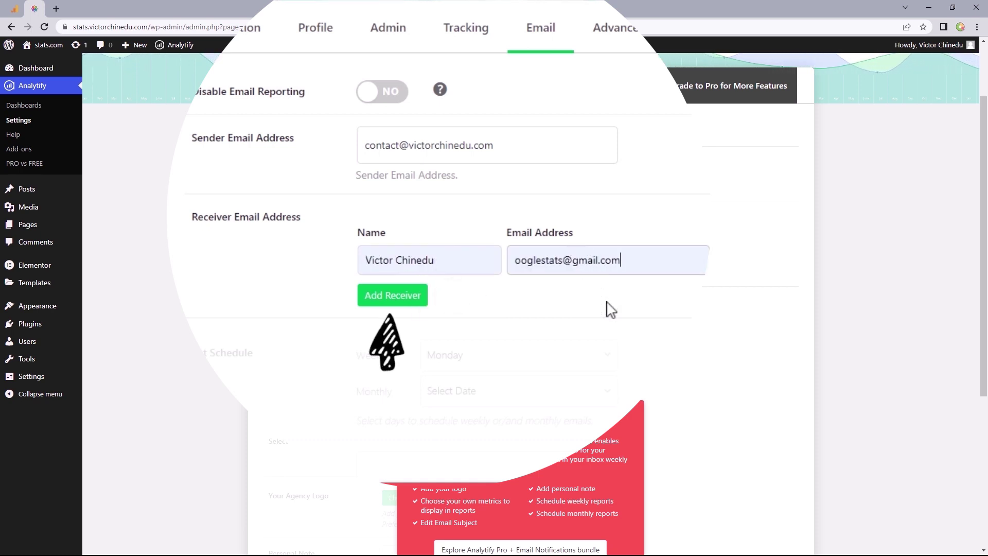
pyautogui.scroll(-5, 515, 308)
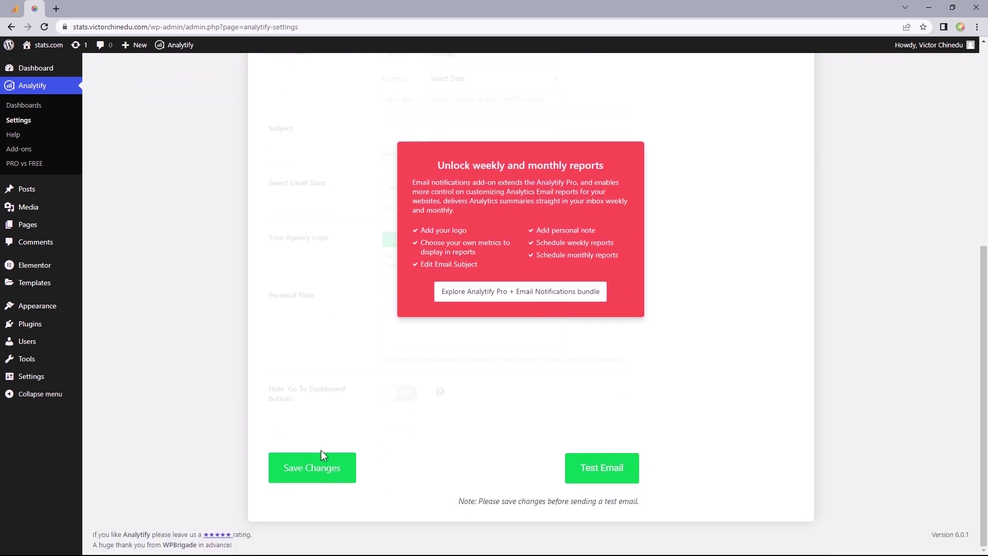
pyautogui.click(316, 467)
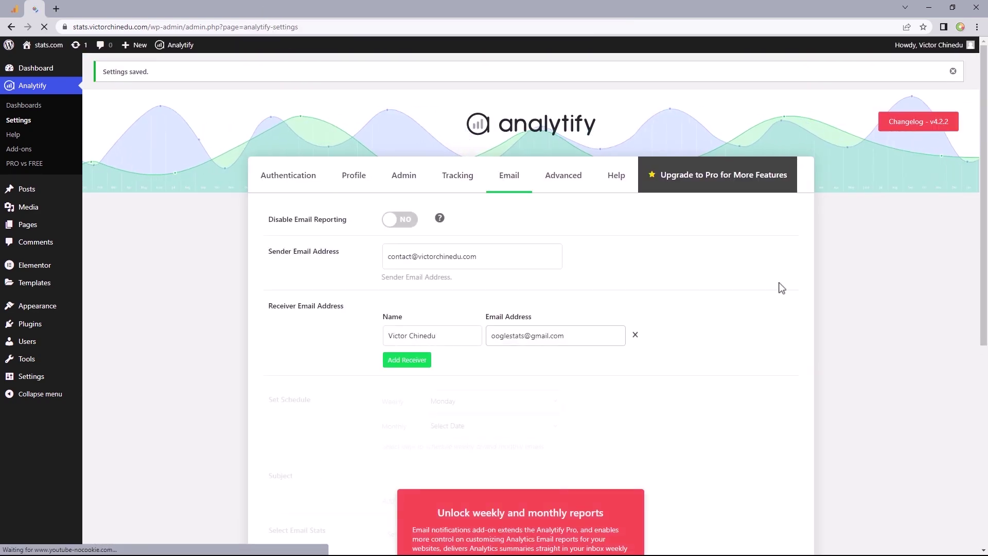
# - Check the Weekly Engagement Summary test report in the Gmail inbox
pyautogui.scroll(-1, 984, 203)
pyautogui.scroll(-5, 742, 449)
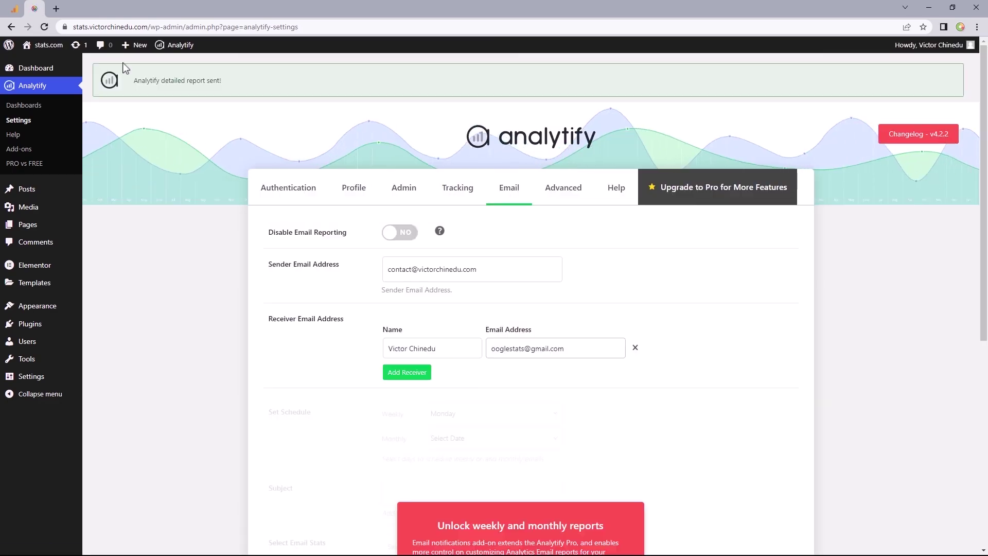
pyautogui.hotkey('ctrl', 't')
pyautogui.click(885, 57)
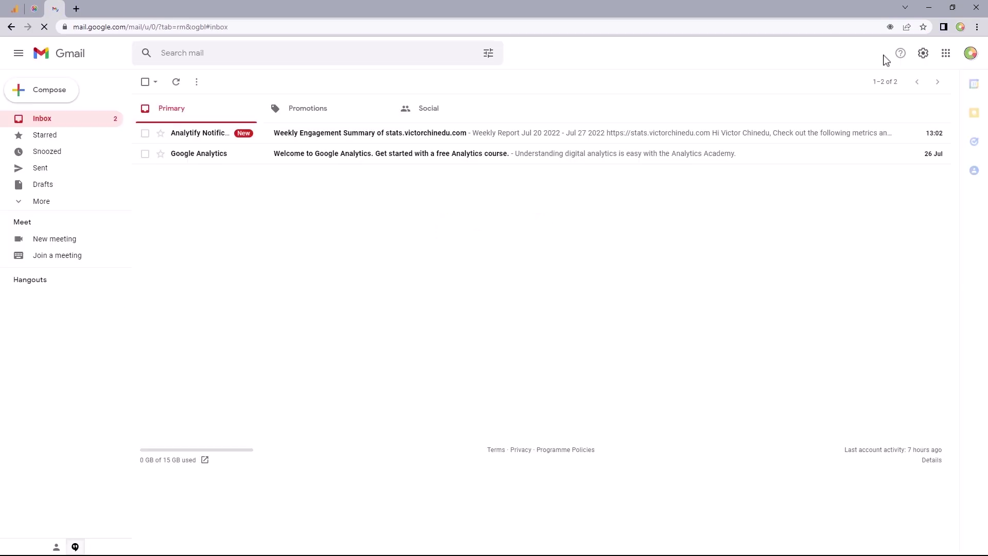
pyautogui.click(278, 134)
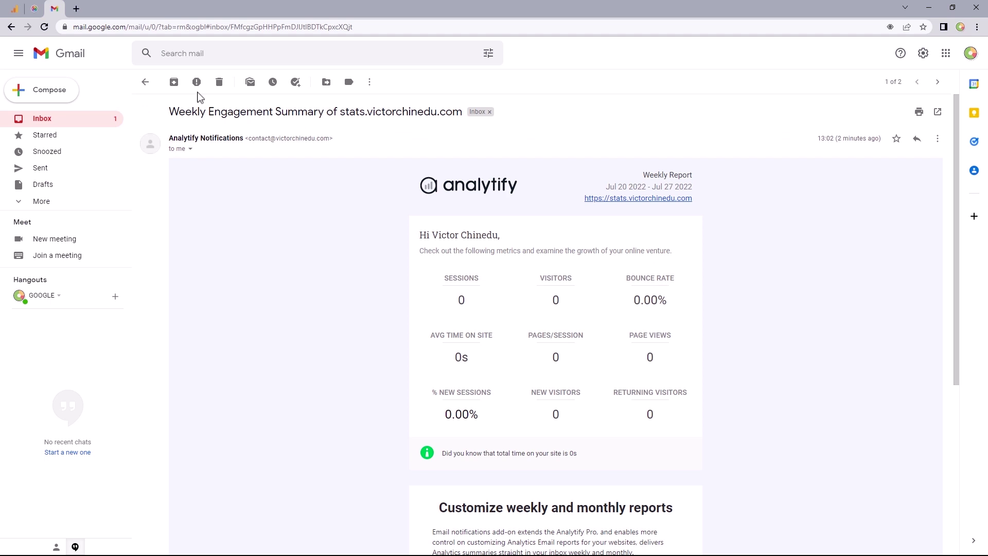
pyautogui.click(34, 8)
# - On the Advanced tab, set tracking mode to gtag.js, turn on Scroll Depth tracking, and save
pyautogui.click(564, 193)
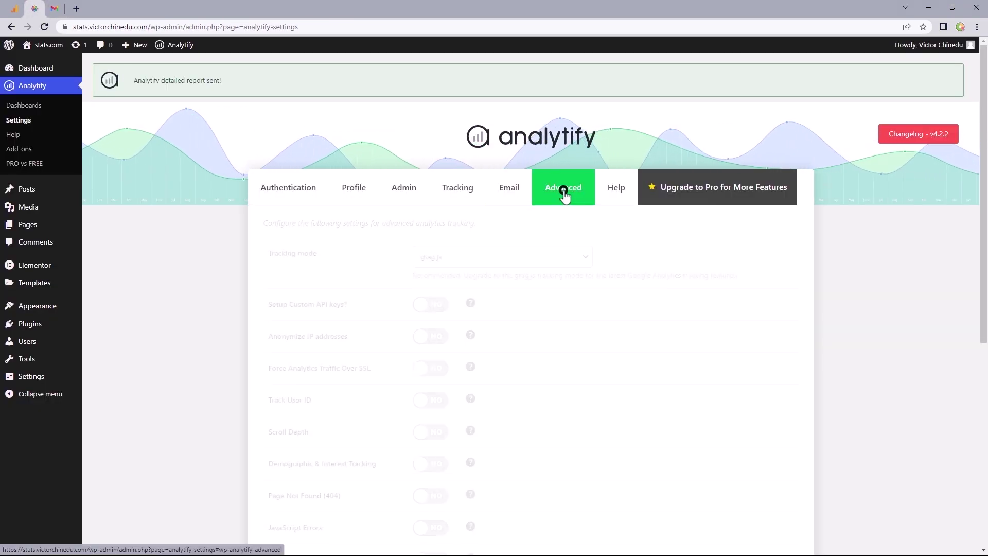
pyautogui.click(488, 256)
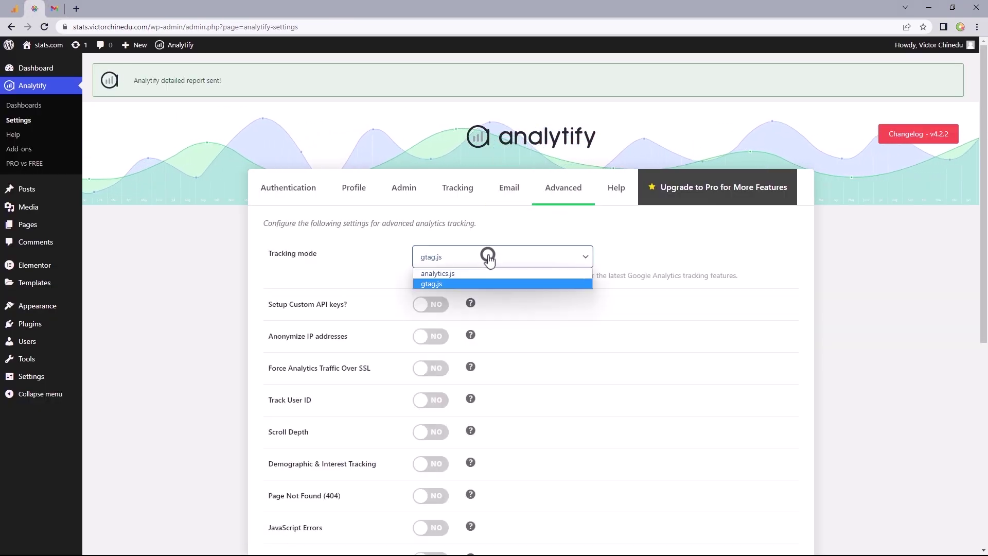
pyautogui.click(446, 284)
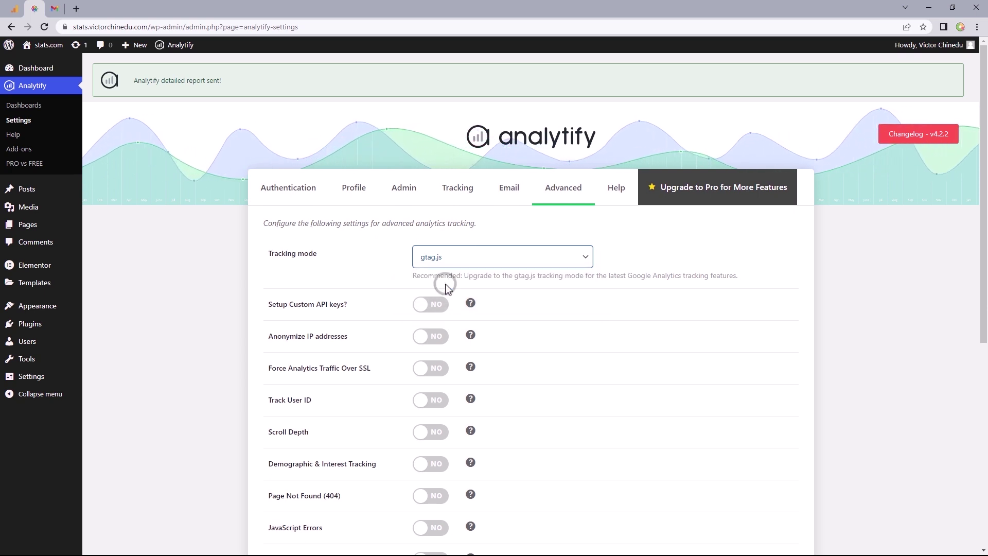
pyautogui.scroll(-3, 445, 287)
pyautogui.click(435, 260)
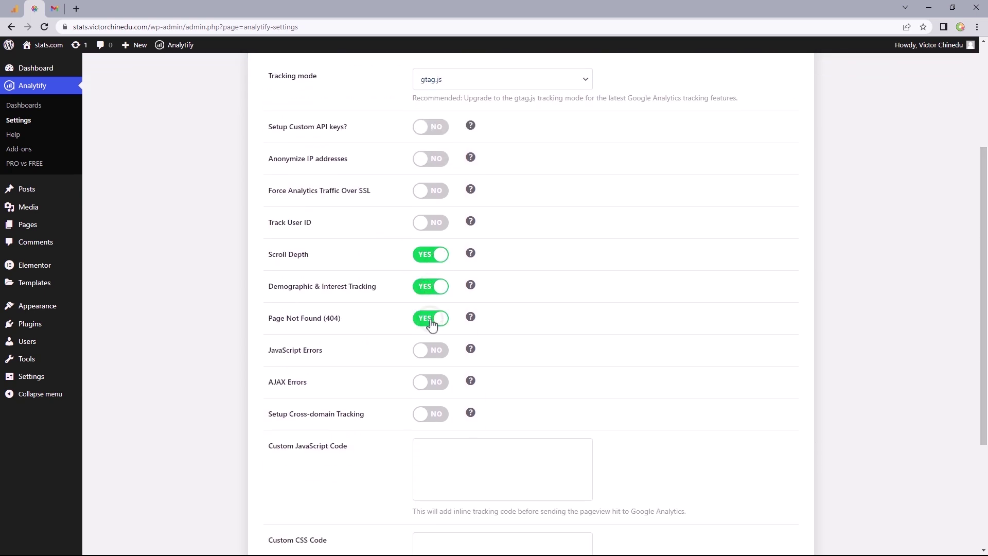
pyautogui.scroll(-5, 433, 355)
pyautogui.click(307, 480)
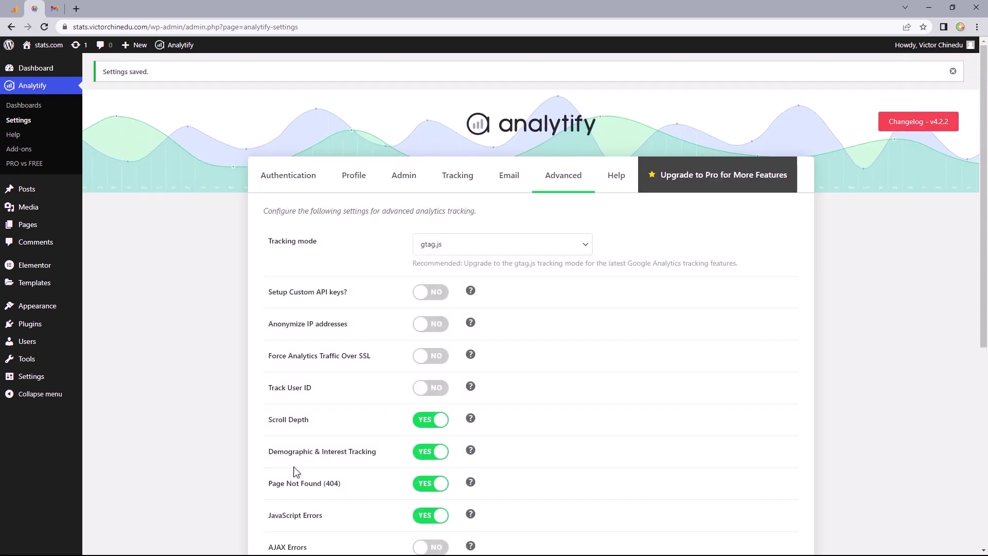
# - Scroll through the Overview Dashboard statistics for Jun 27 – Jul 27, 2022
pyautogui.click(44, 107)
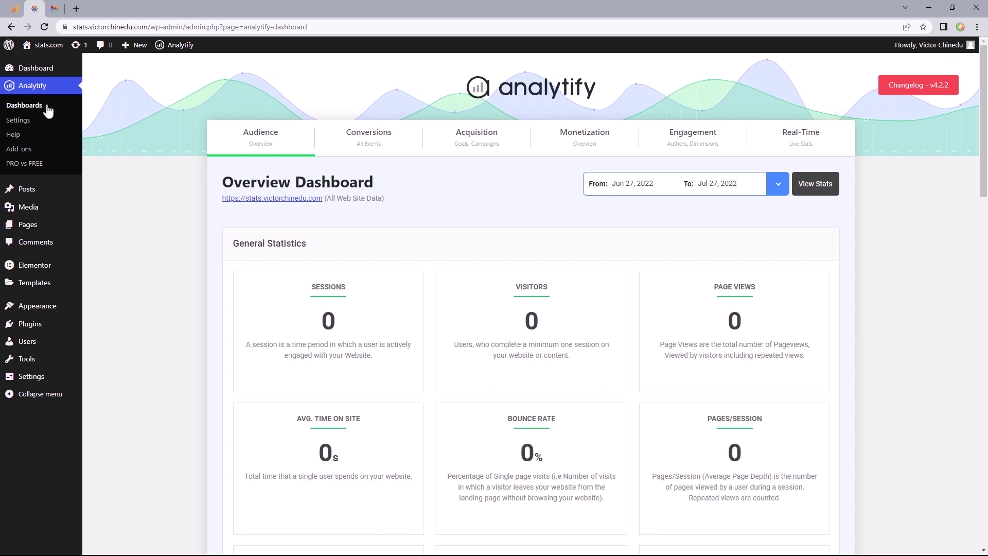
pyautogui.scroll(-2, 985, 145)
pyautogui.scroll(-4, 986, 145)
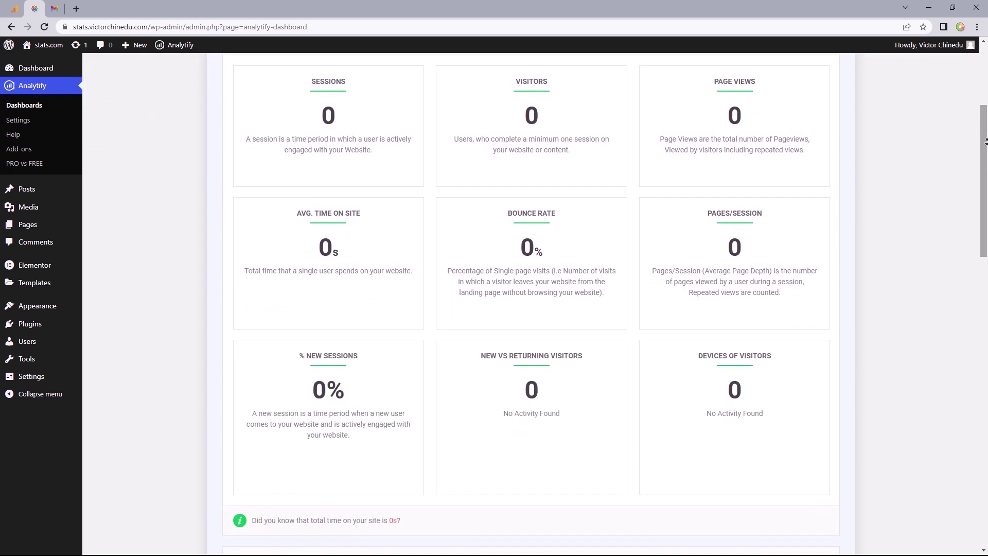
pyautogui.scroll(-8, 985, 141)
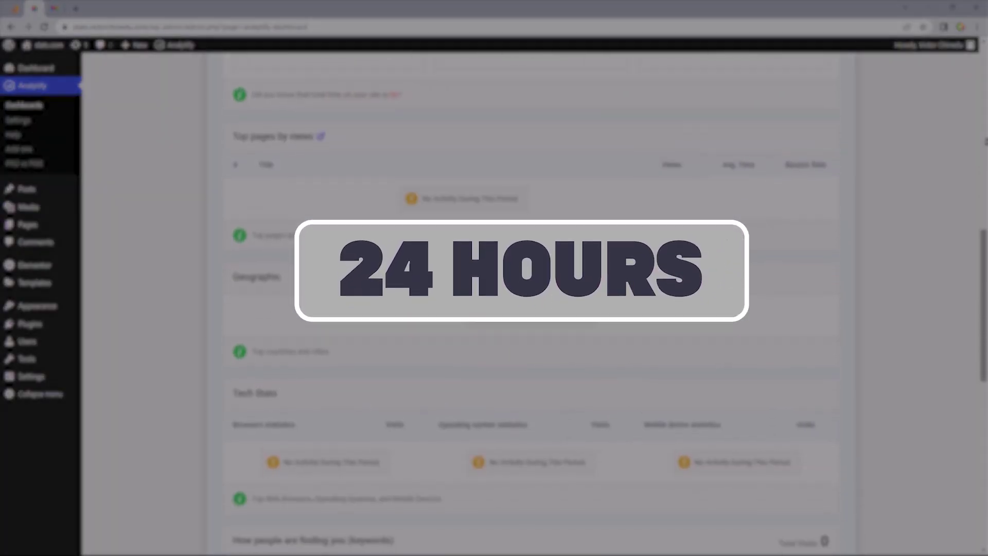
pyautogui.scroll(-9, 985, 142)
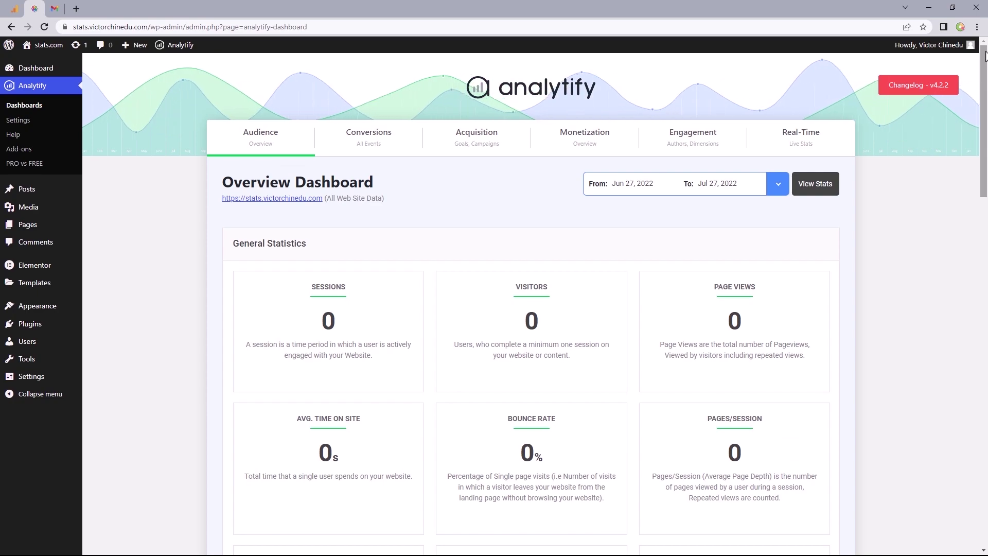
# - View the locked Real-Time live stats page
pyautogui.click(805, 142)
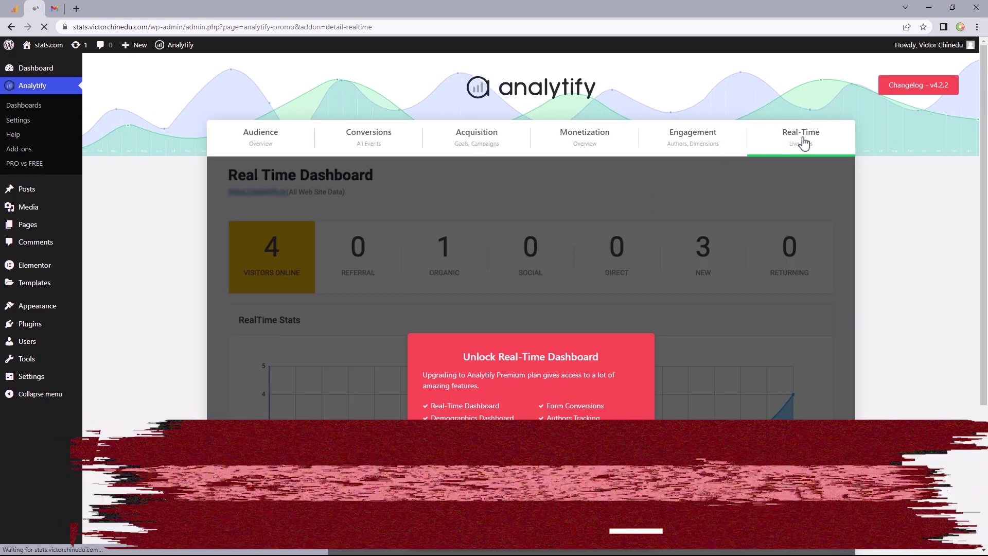
pyautogui.scroll(-2, 984, 199)
pyautogui.scroll(-1, 984, 201)
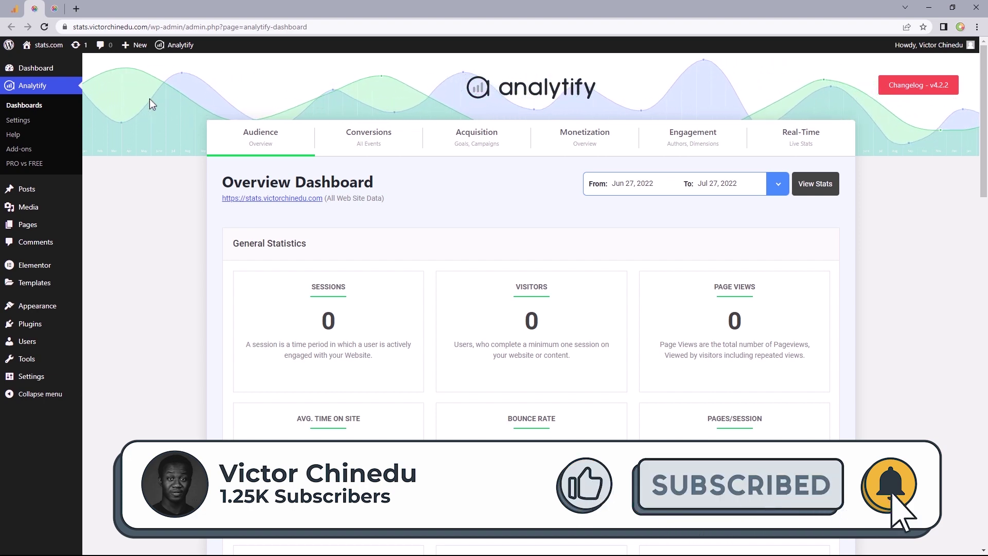
# - Switch Google Analytics to the UA property's All Web Site Data view, then check the incognito site visit
pyautogui.click(9, 10)
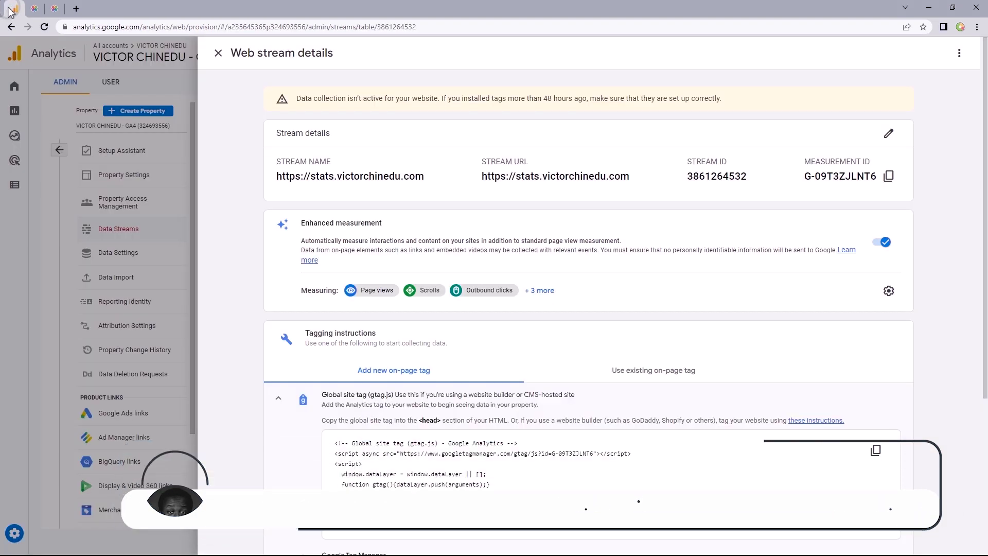
pyautogui.click(218, 54)
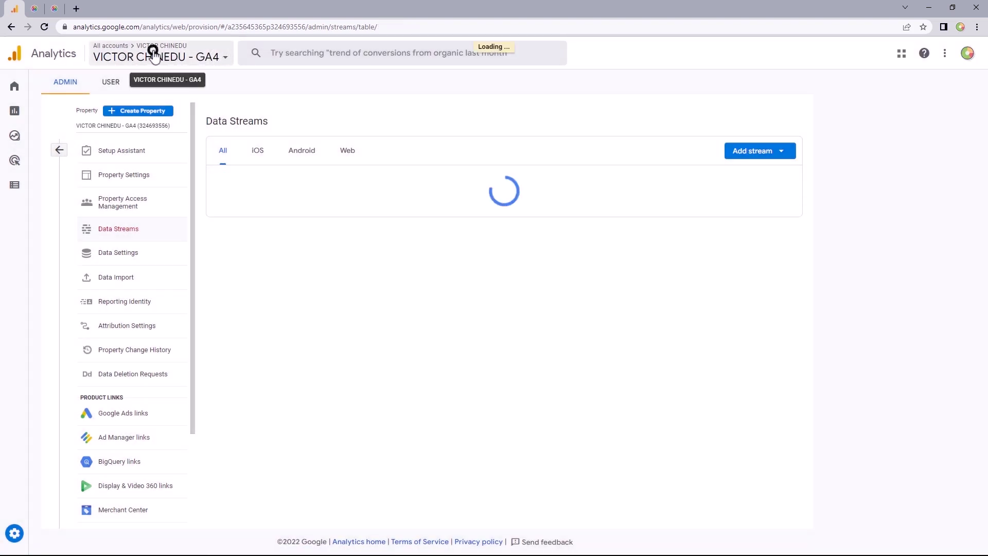
pyautogui.click(154, 56)
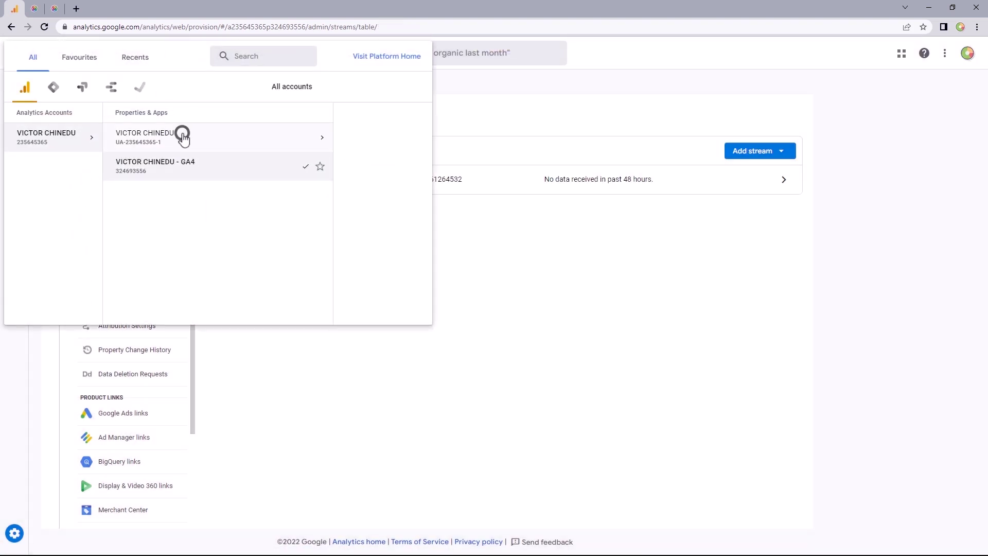
pyautogui.click(183, 135)
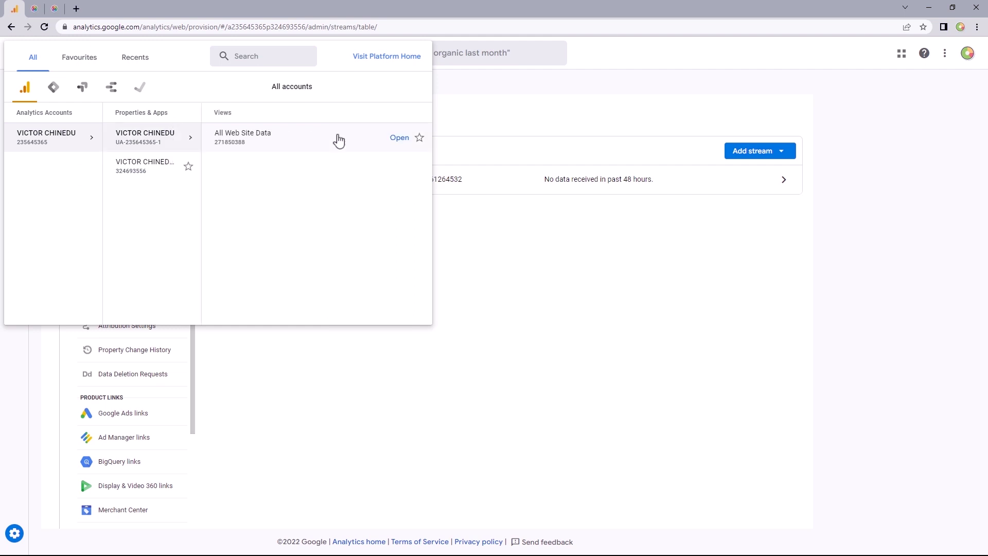
pyautogui.click(291, 139)
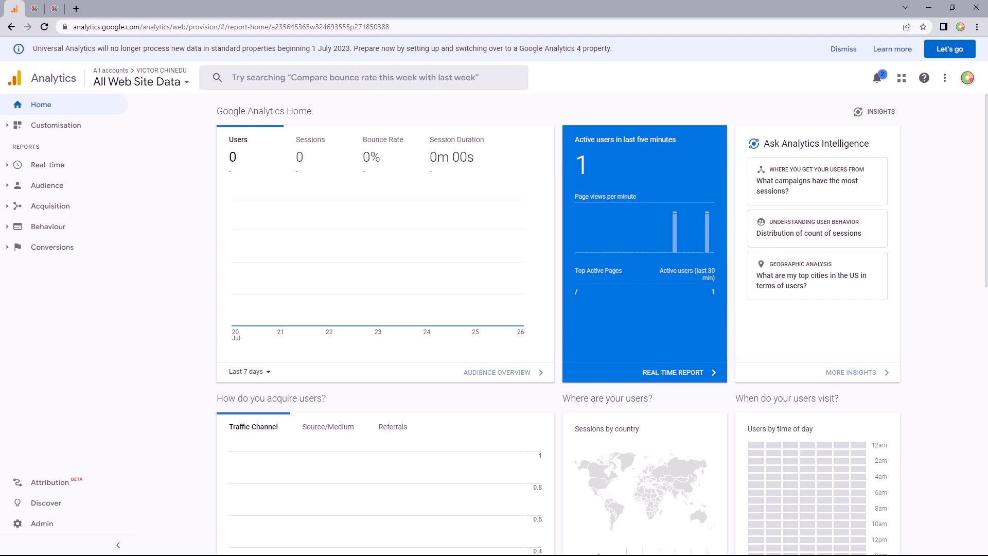
pyautogui.hotkey('alt', 'Tab')
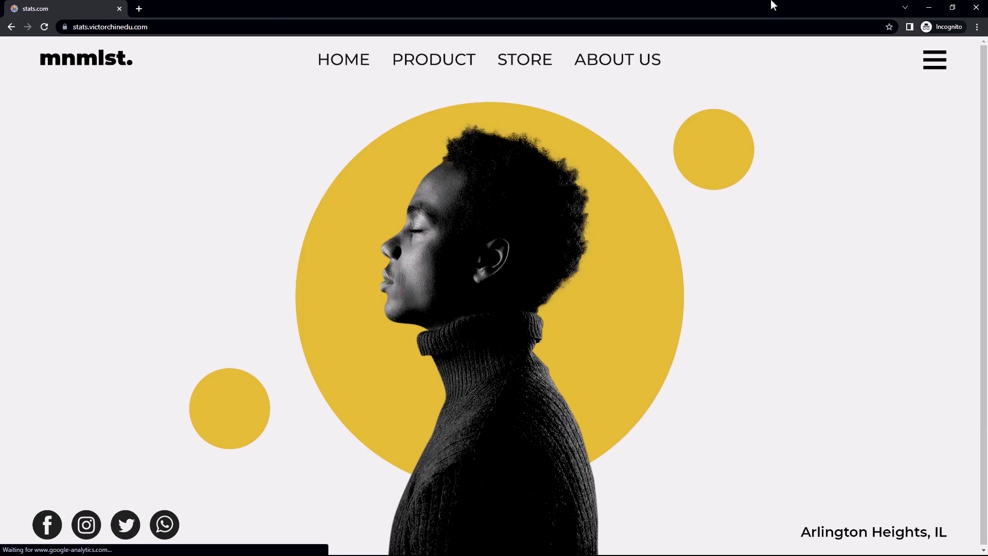
pyautogui.click(929, 6)
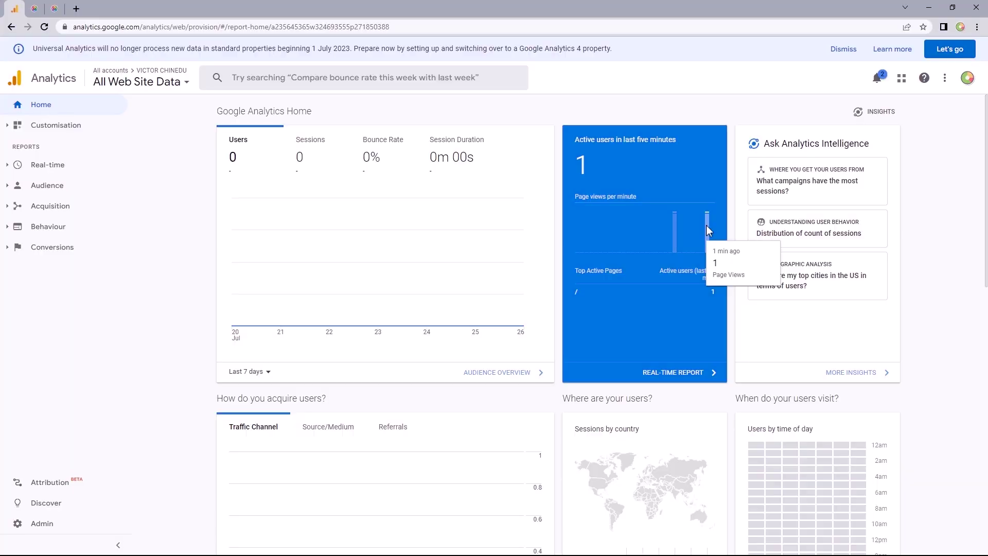